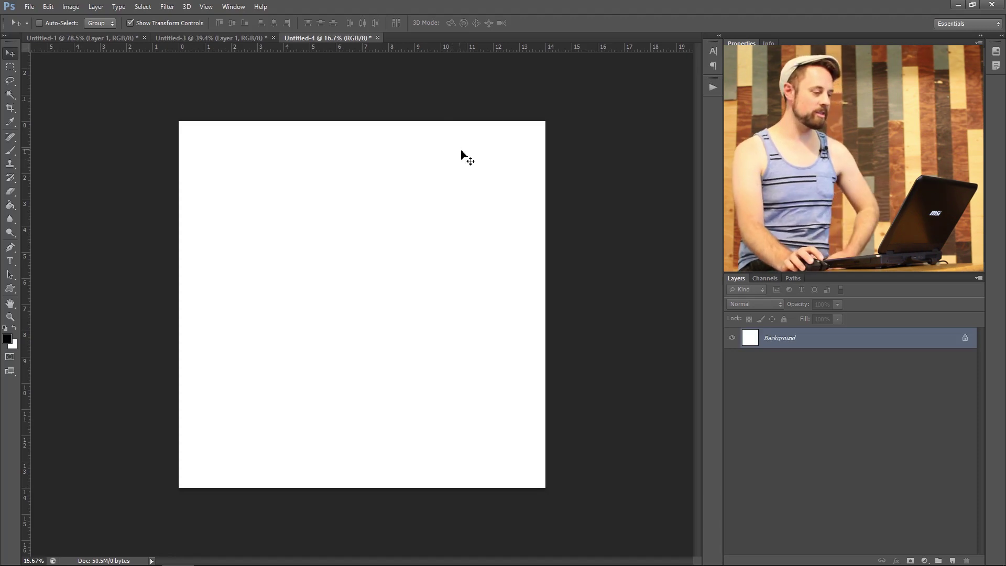
pyautogui.click(29, 7)
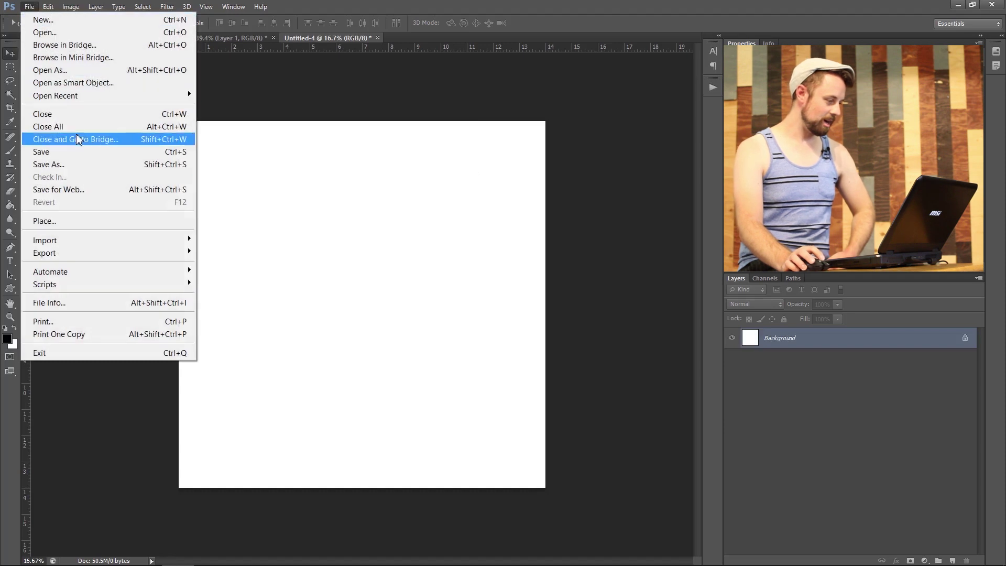
pyautogui.click(63, 45)
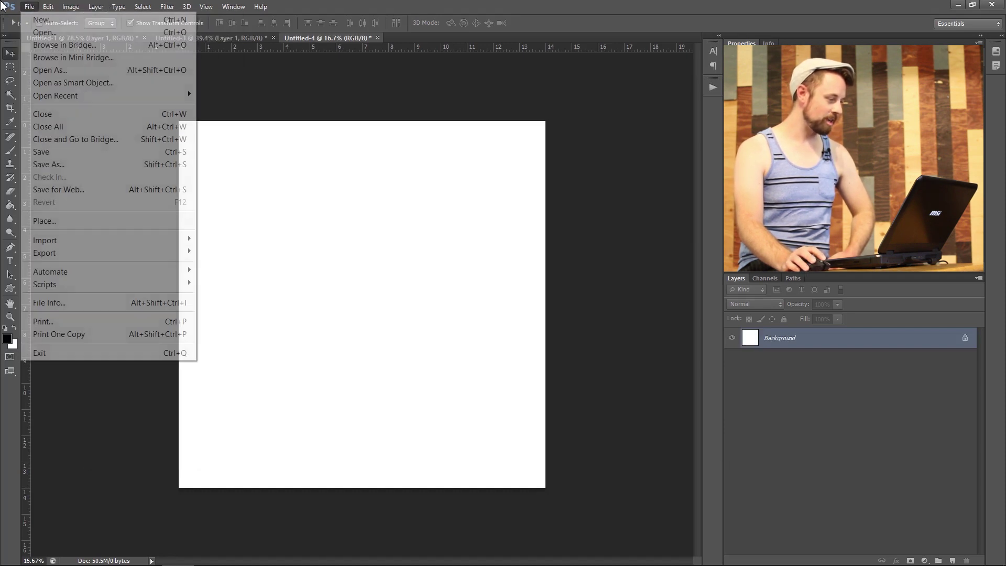
pyautogui.click(45, 32)
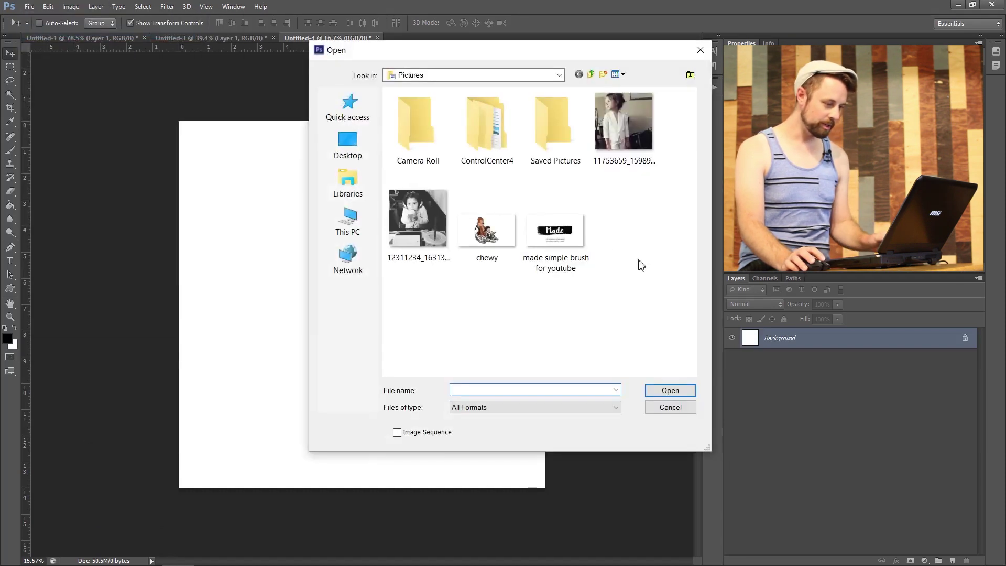
pyautogui.click(351, 153)
pyautogui.scroll(-1, 693, 237)
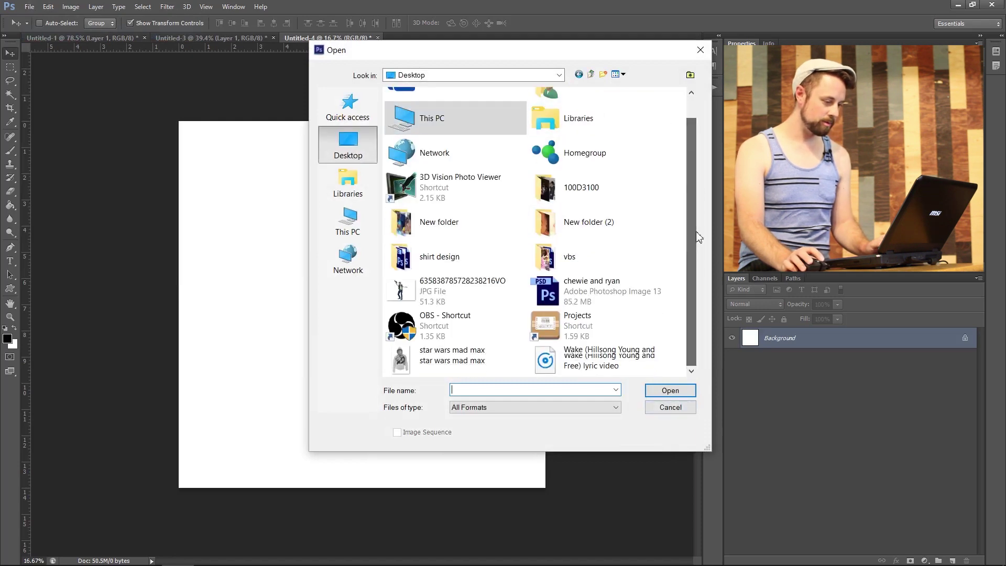
pyautogui.doubleClick(410, 291)
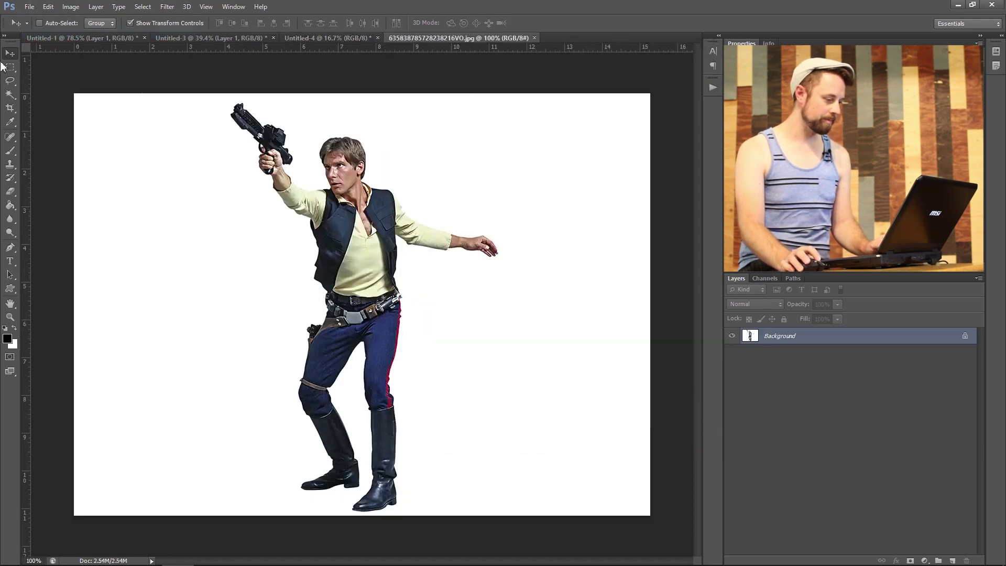
pyautogui.doubleClick(750, 337)
# - Convert the Background to Layer 0, drag the figure into Untitled-4, and enlarge it to fill the canvas
pyautogui.press('Return')
pyautogui.moveTo(380, 228); pyautogui.dragTo(596, 55)
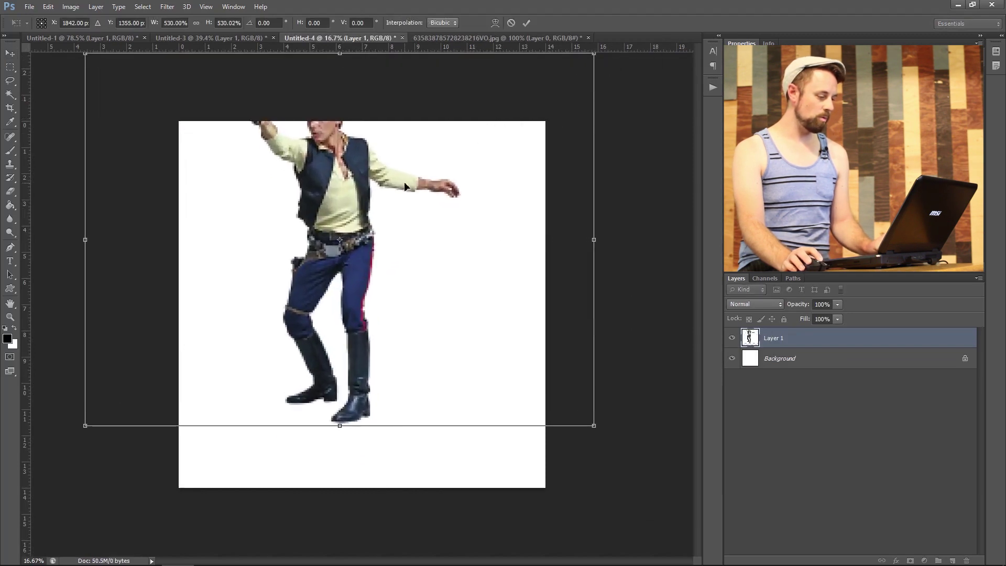
pyautogui.moveTo(405, 186); pyautogui.dragTo(449, 245)
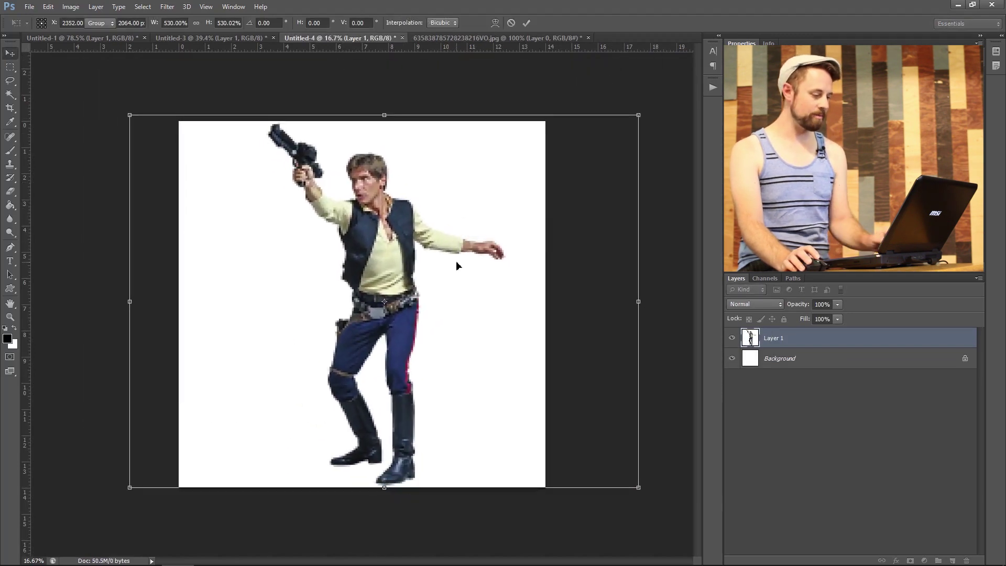
pyautogui.press('Return')
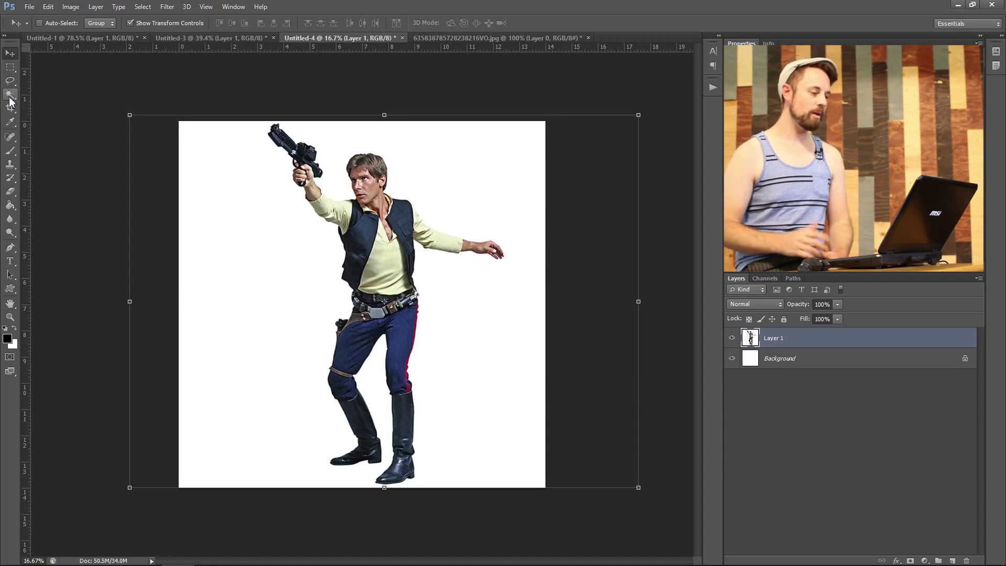
# - Select the white background with the Magic Wand, then retry the selection at tolerance 91
pyautogui.click(9, 95)
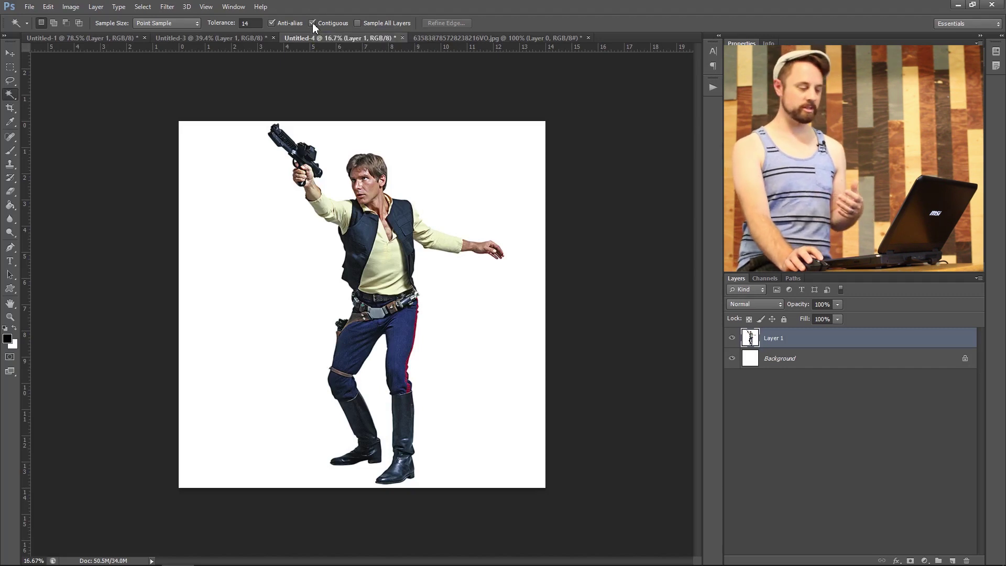
pyautogui.click(251, 230)
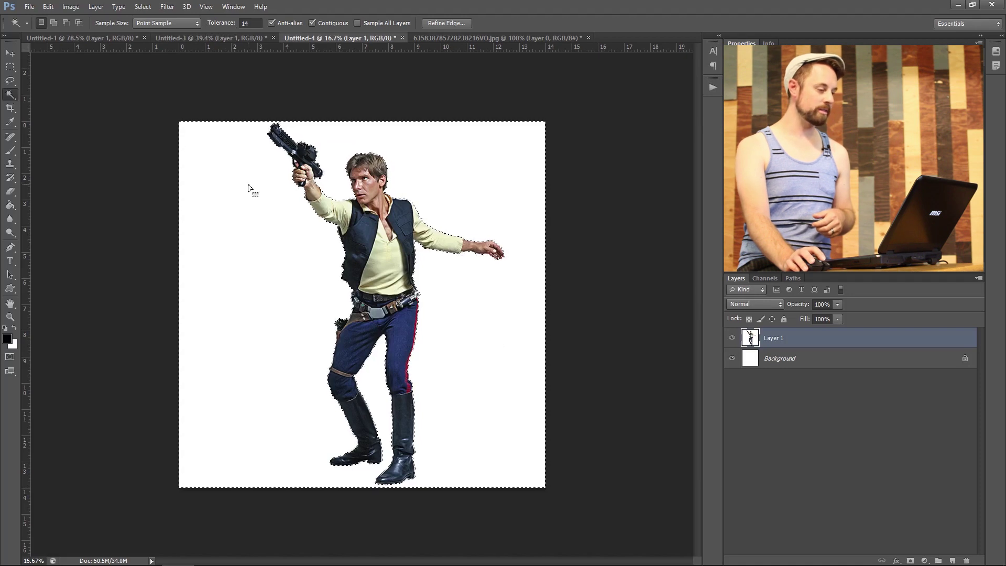
pyautogui.hotkey('ctrl', 'd')
pyautogui.doubleClick(250, 23)
pyautogui.write('91')
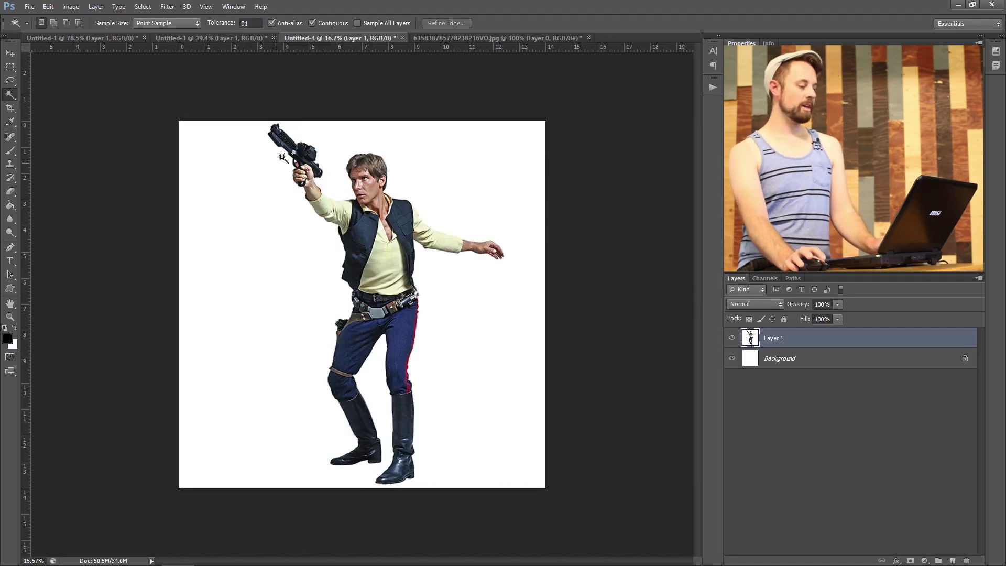
pyautogui.click(245, 218)
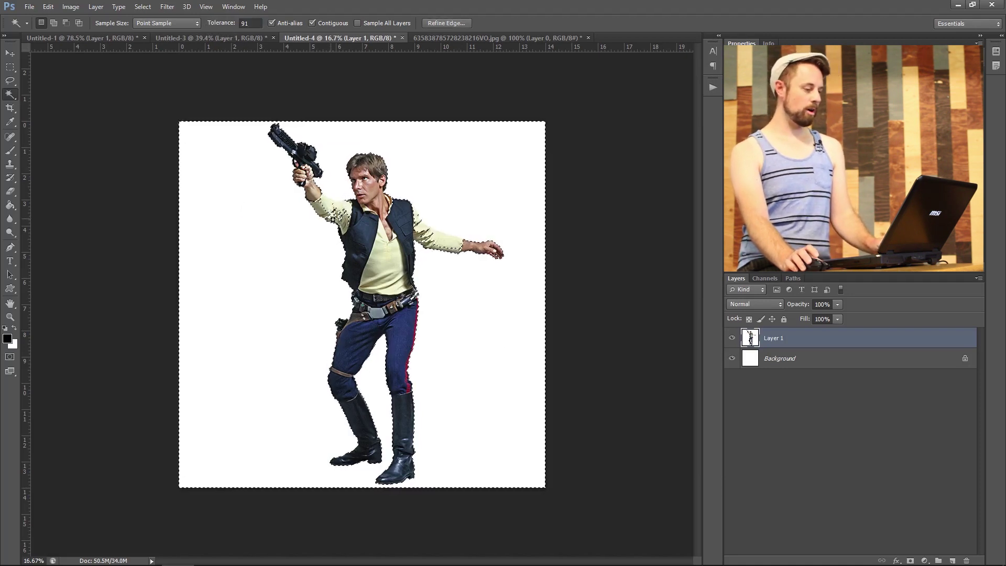
# - Lower the tolerance to 12, reselect the white background, and delete it
pyautogui.keyDown('alt'); pyautogui.scroll(3, 341, 195); pyautogui.keyUp('alt')
pyautogui.keyDown('alt'); pyautogui.scroll(-3, 262, 246); pyautogui.keyUp('alt')
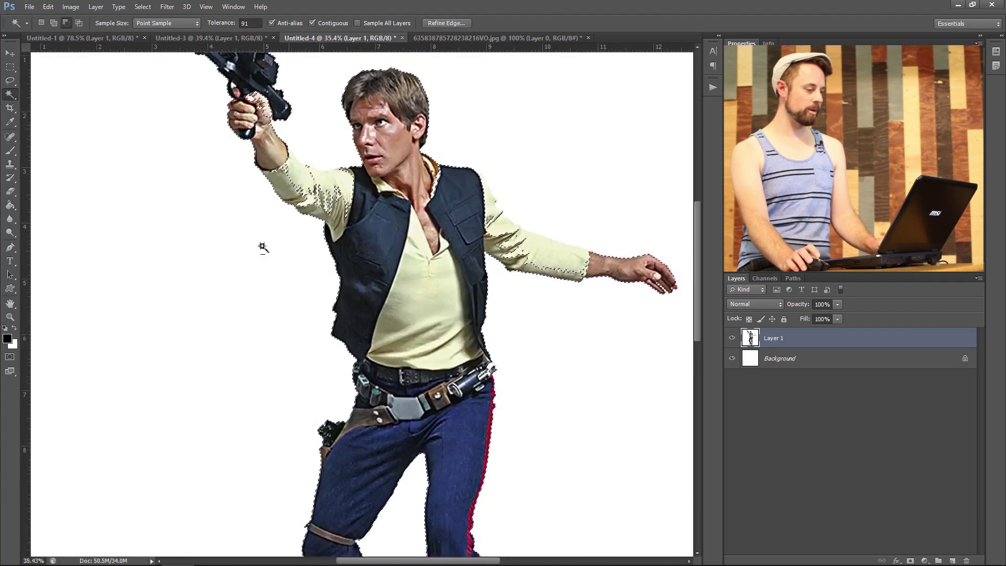
pyautogui.moveTo(223, 24); pyautogui.dragTo(176, 26)
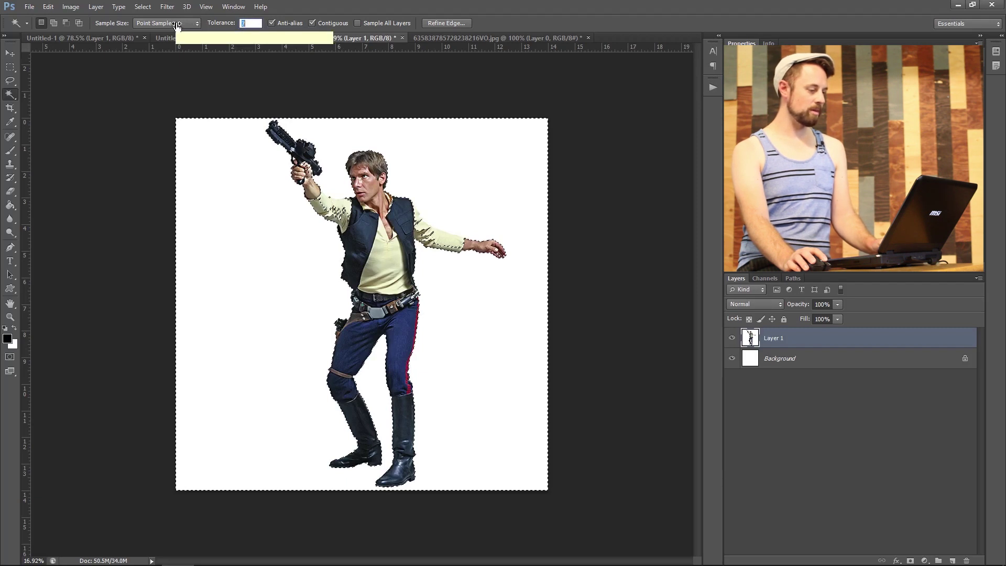
pyautogui.write('12')
pyautogui.press('Return')
pyautogui.hotkey('ctrl', 'd')
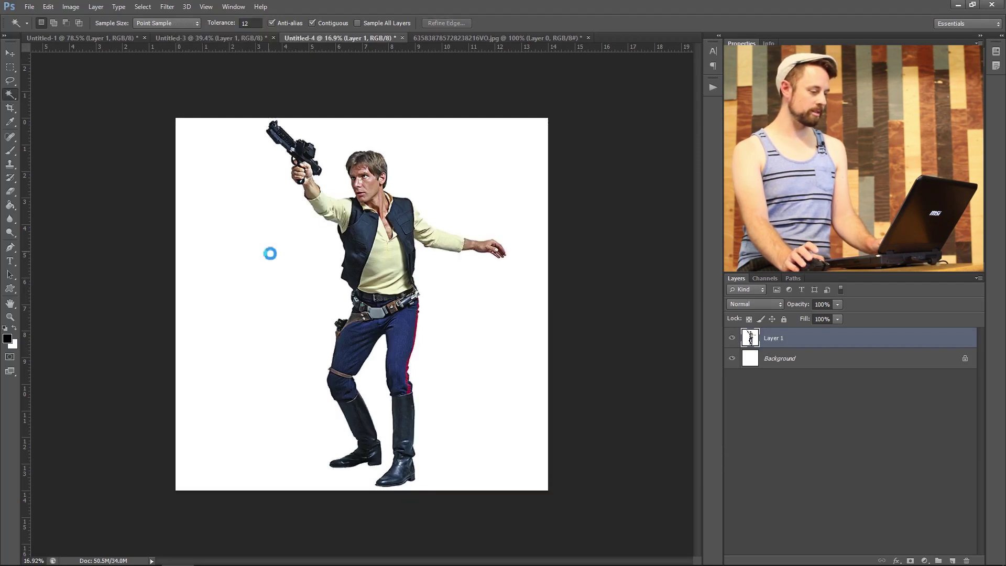
pyautogui.click(269, 253)
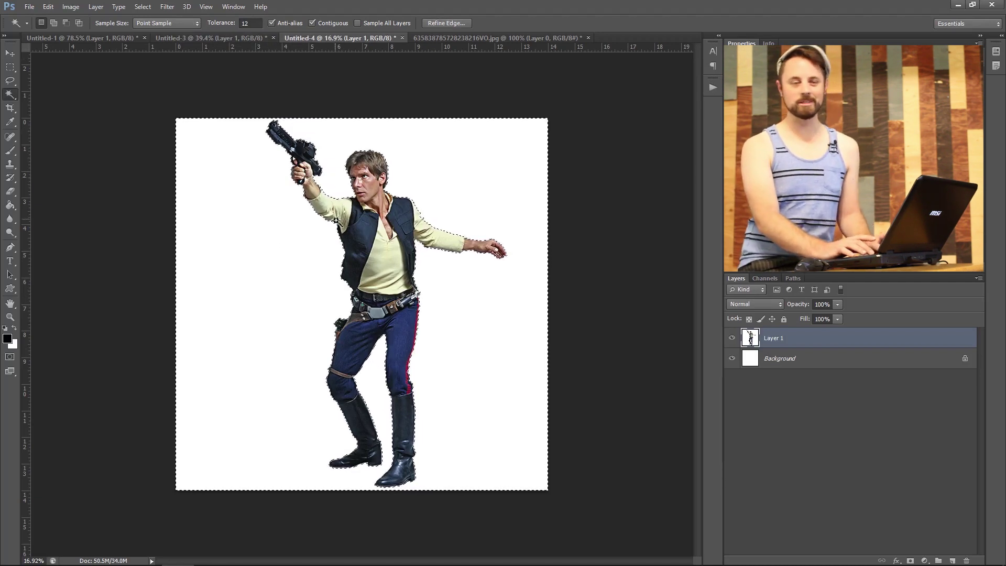
pyautogui.press('Delete')
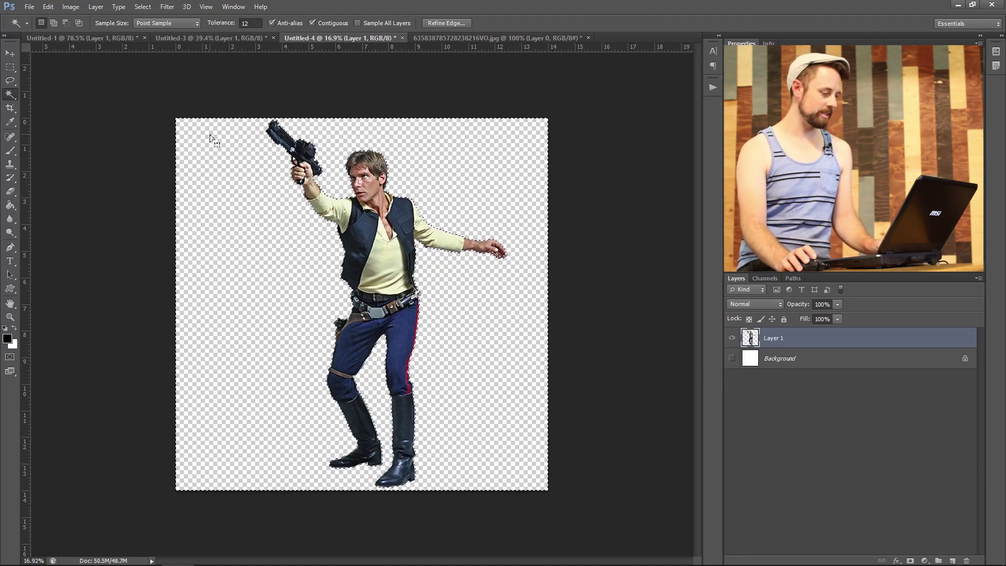
# - Deselect, zoom in to check the cut-out edges, and switch to the Move tool
pyautogui.hotkey('ctrl', 'd')
pyautogui.scroll(5, 252, 152)
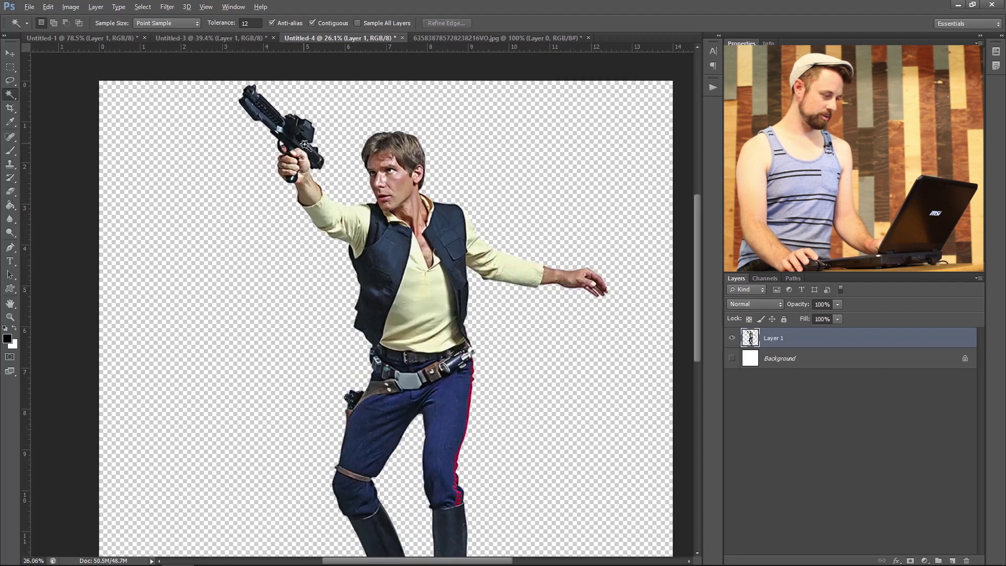
pyautogui.scroll(3, 269, 134)
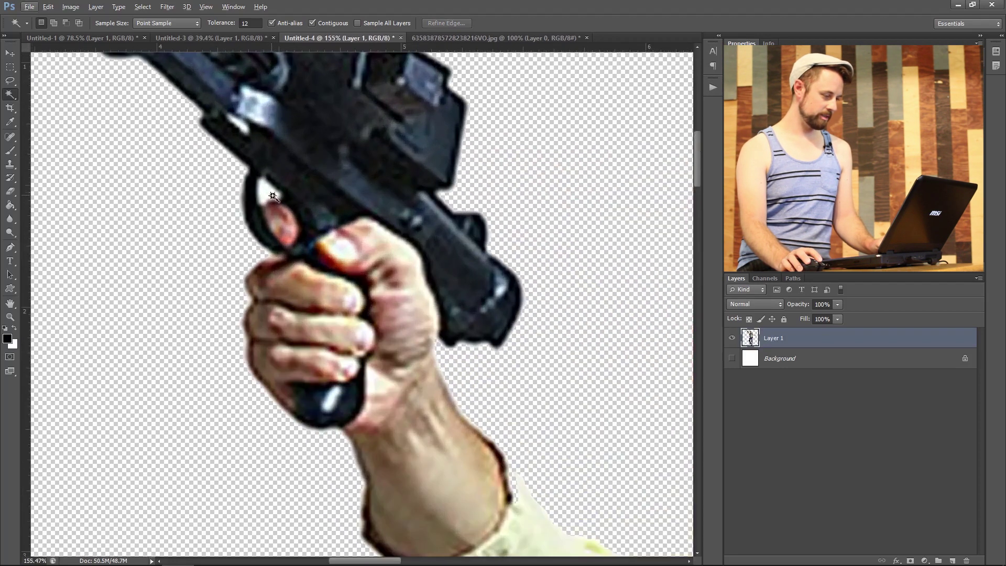
pyautogui.scroll(-8, 266, 189)
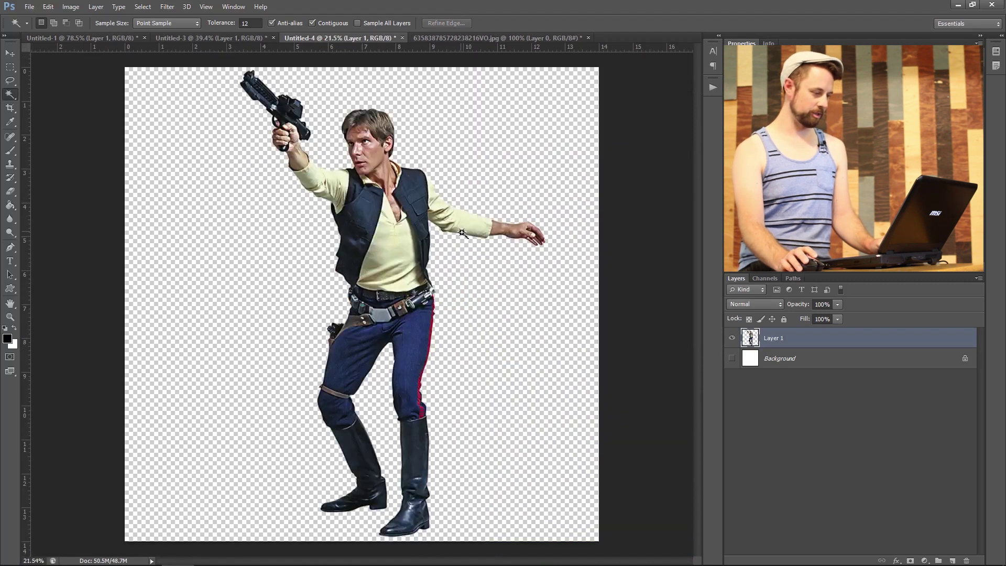
pyautogui.click(10, 54)
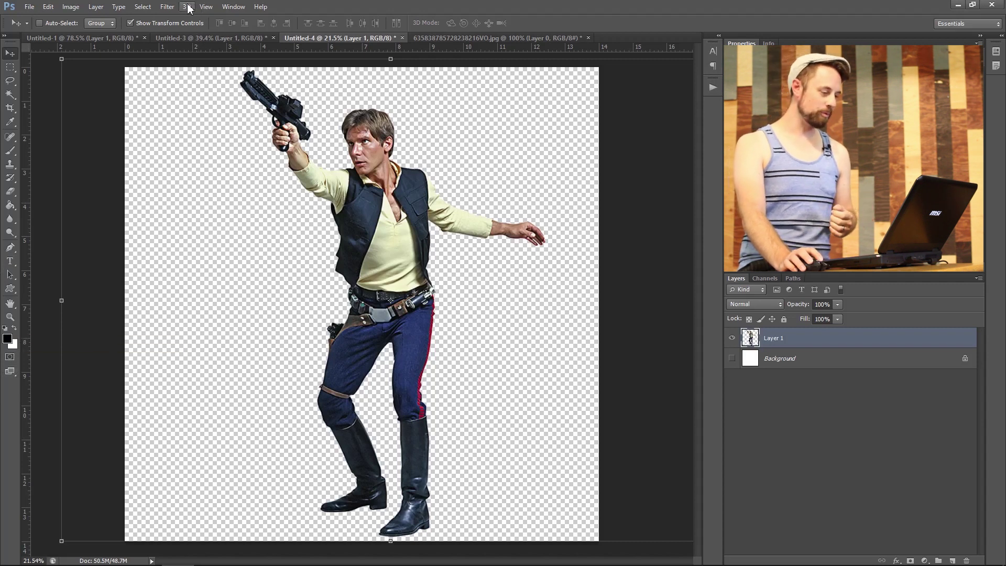
pyautogui.click(168, 7)
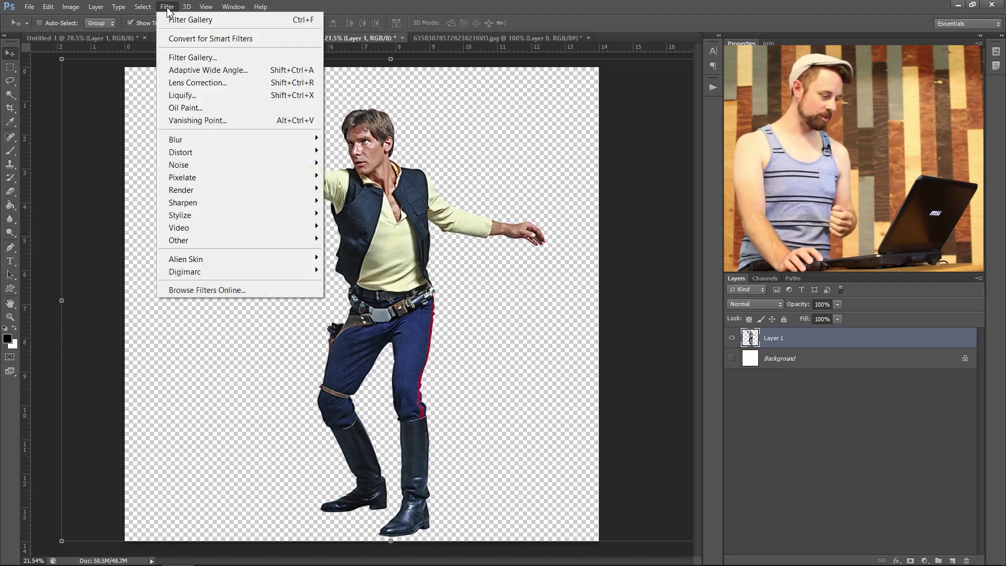
# - In the Filter Gallery, zoom the preview out to the whole figure and preview Stamp
pyautogui.click(204, 57)
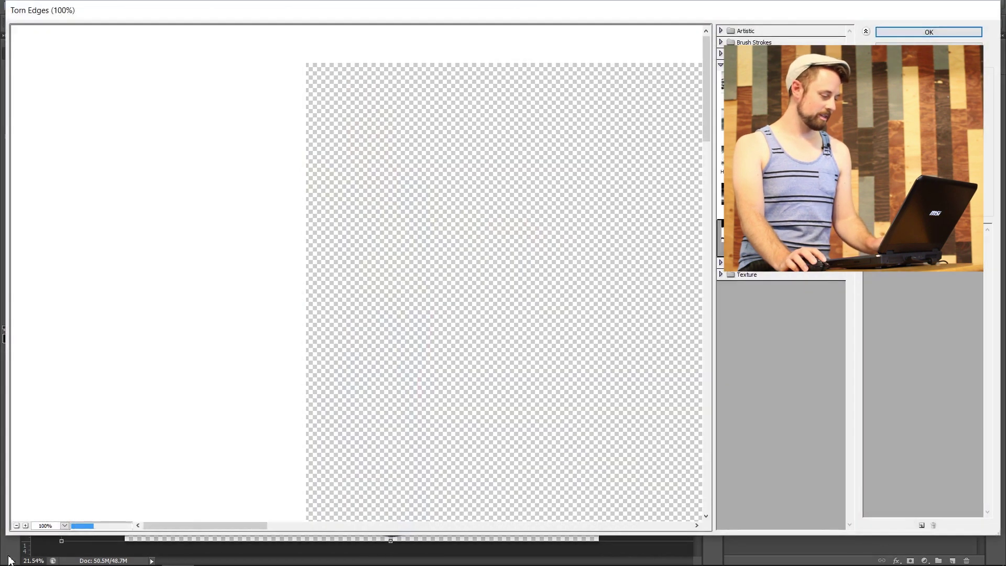
pyautogui.click(16, 526)
pyautogui.click(16, 526)
pyautogui.click(16, 526)
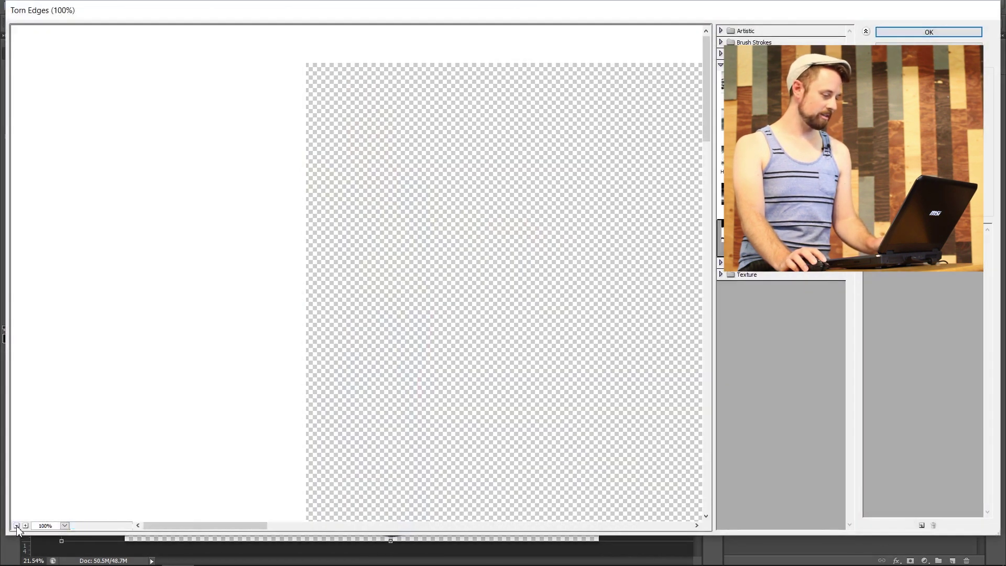
pyautogui.click(17, 526)
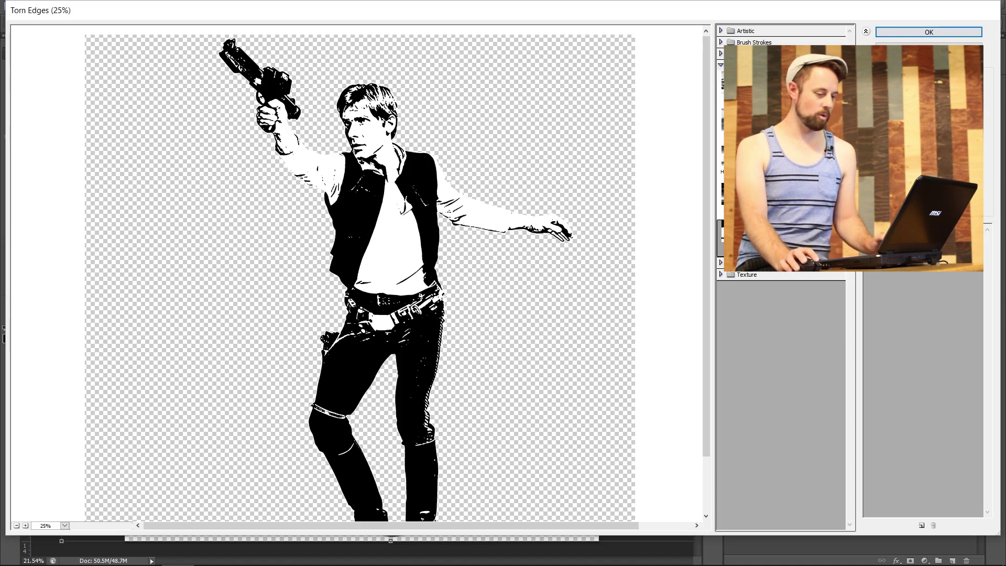
pyautogui.click(823, 200)
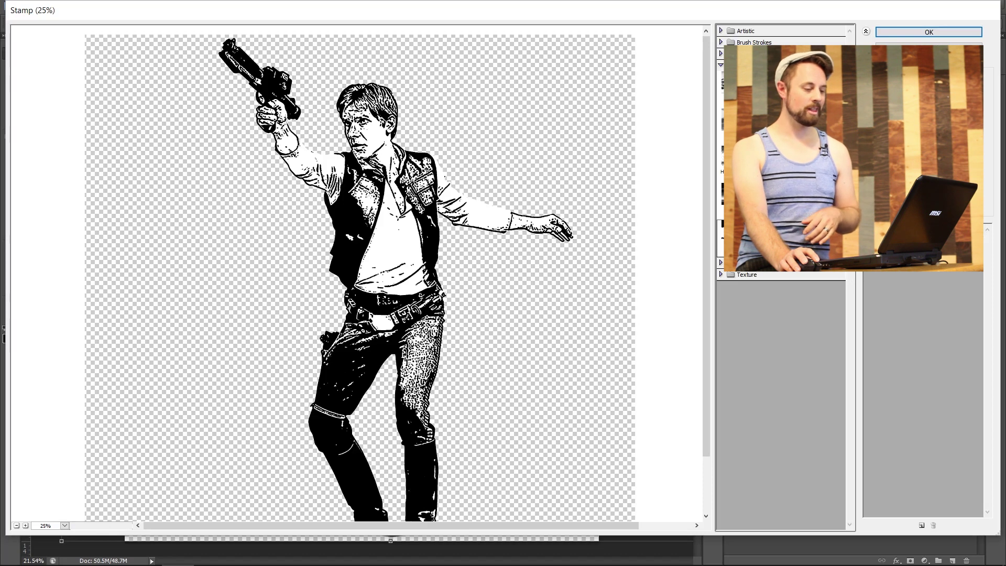
# - Switch the Filter Gallery back to Torn Edges and apply it to Layer 1
pyautogui.click(744, 240)
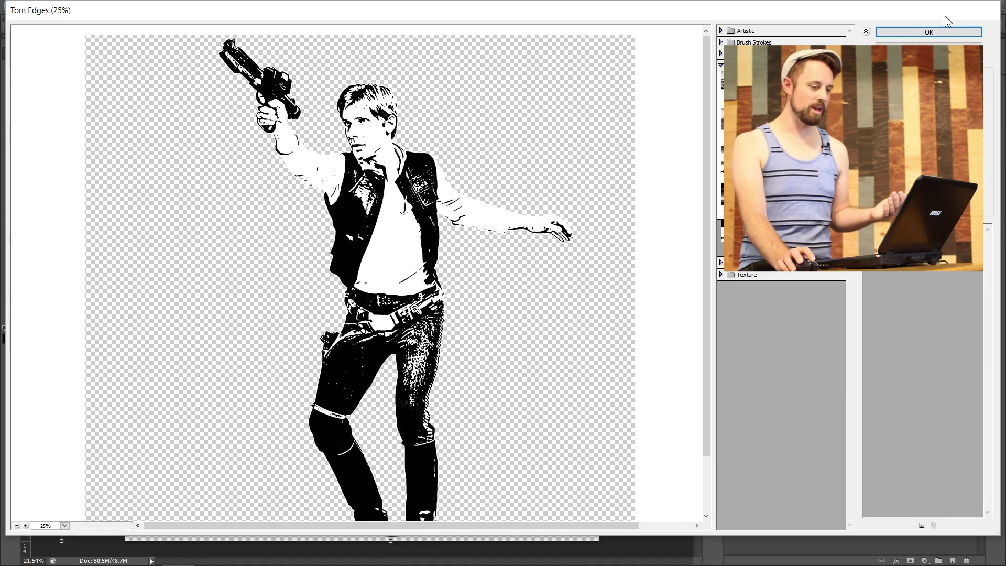
pyautogui.click(946, 33)
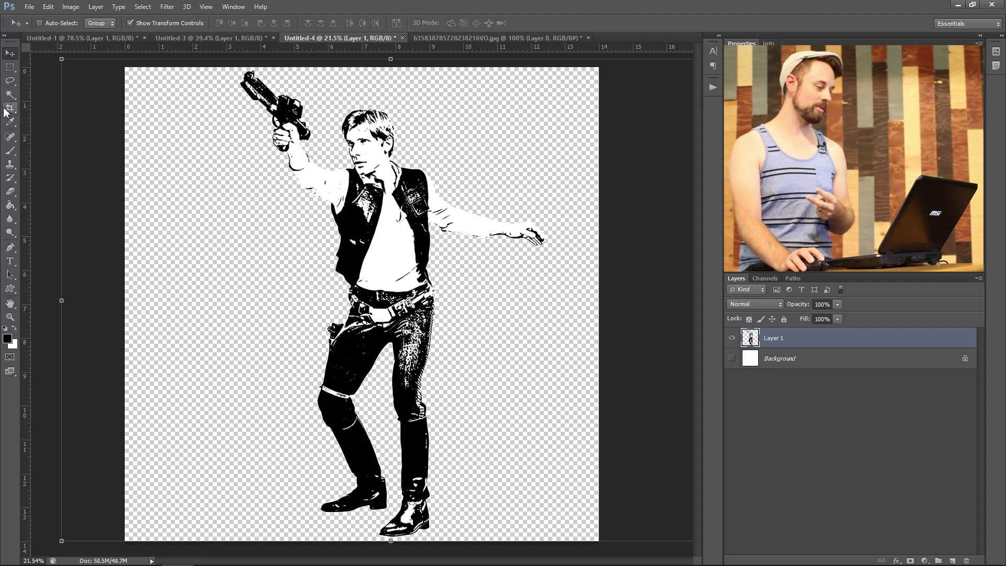
# - Pick the Magic Wand tool once the Torn Edges filter finishes
pyautogui.press('w')
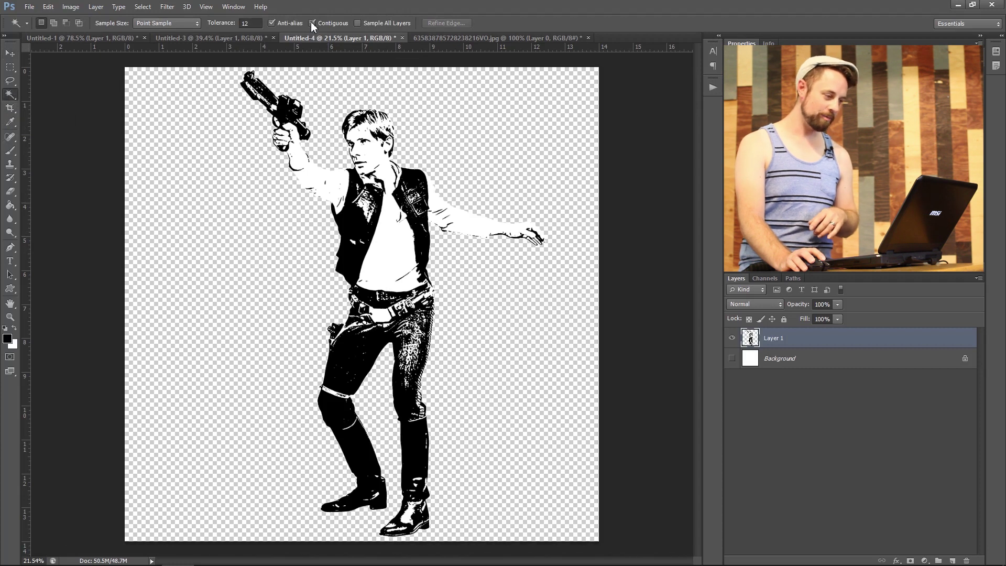
# - Copy the figure's white areas to Layer 2 and its black areas to Layer 3
pyautogui.click(386, 248)
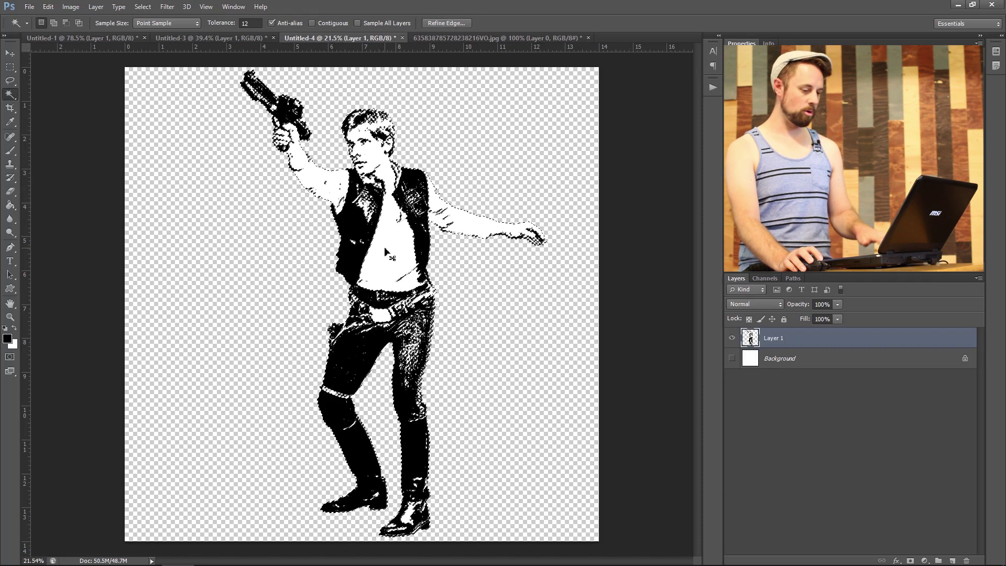
pyautogui.hotkey('ctrl', 'j')
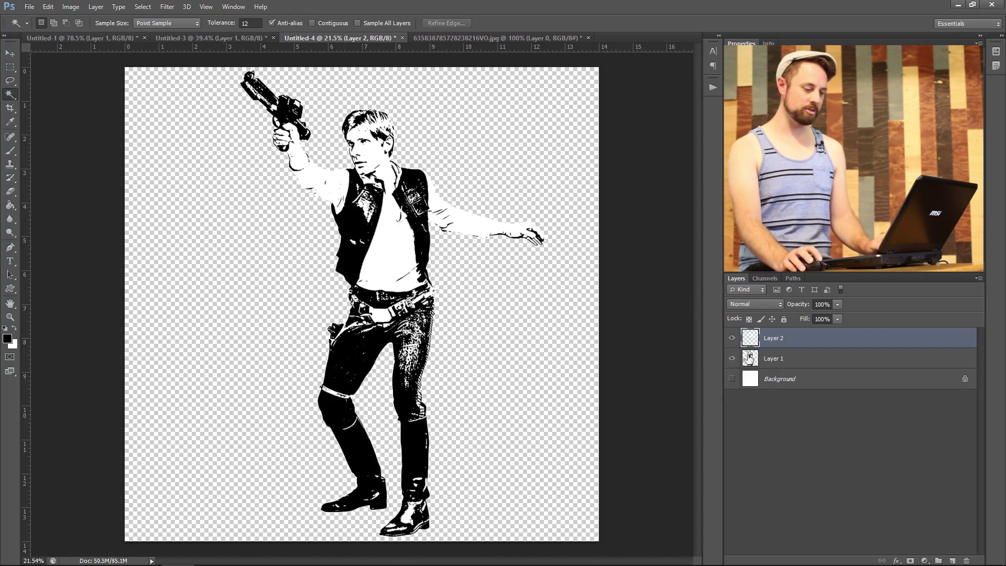
pyautogui.click(756, 362)
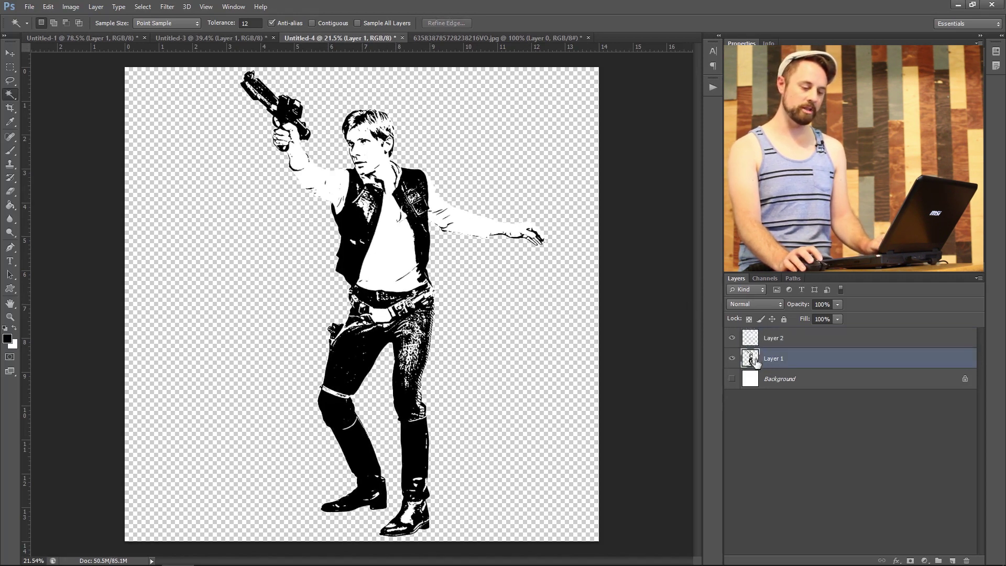
pyautogui.click(354, 218)
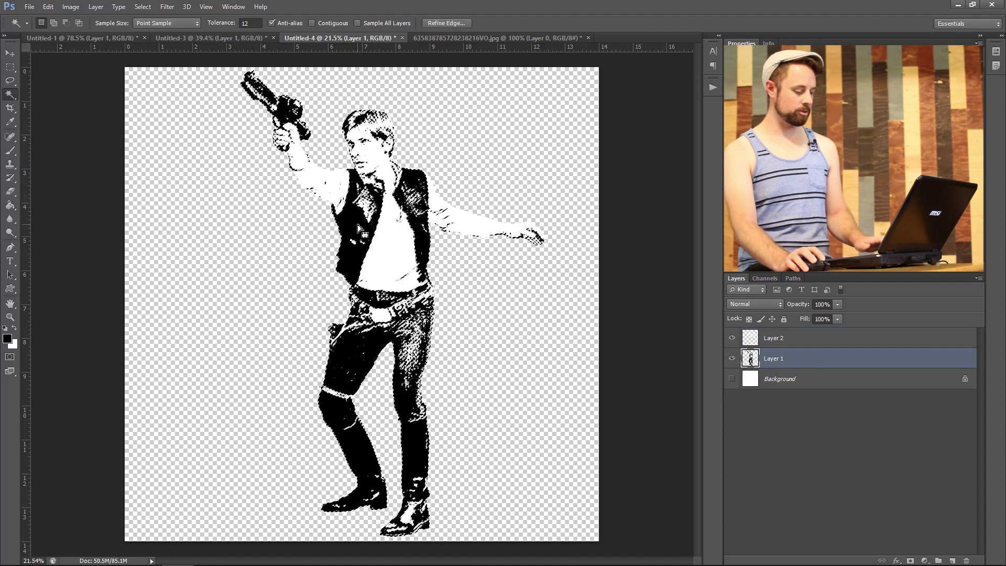
pyautogui.hotkey('ctrl', 'j')
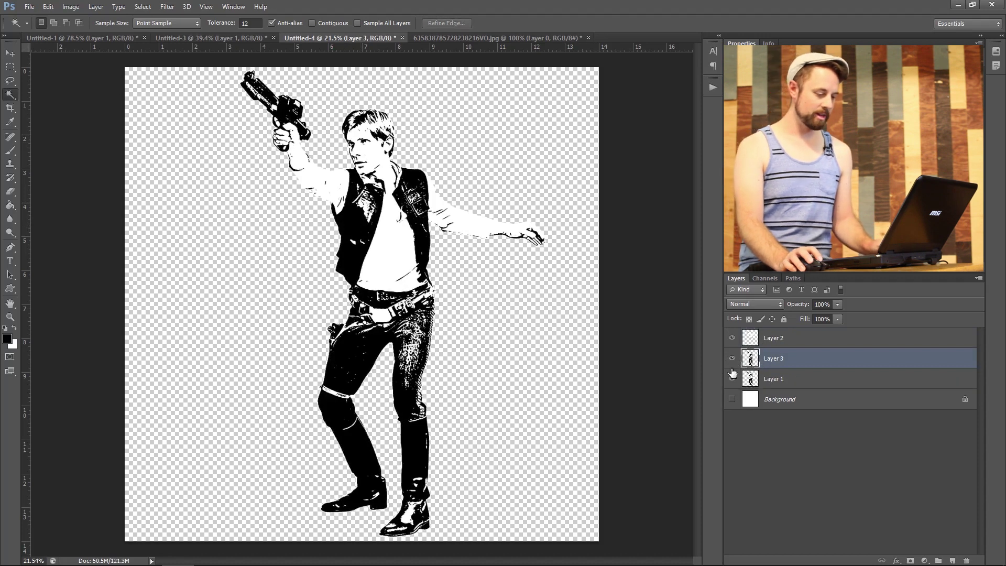
# - Toggle layer visibility to compare the white-only Layer 2 with the black-only Layer 3
pyautogui.moveTo(733, 379); pyautogui.dragTo(732, 358)
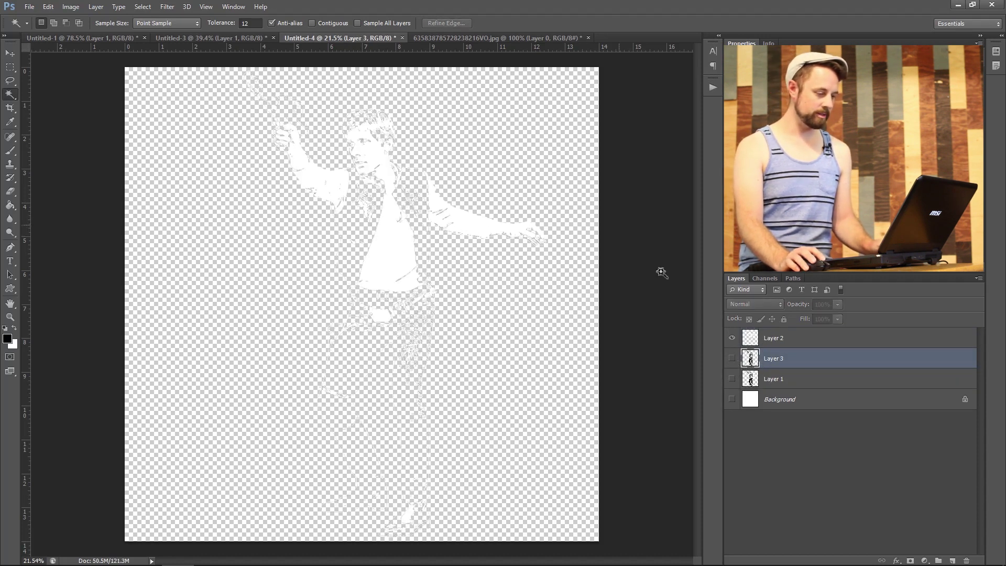
pyautogui.click(732, 359)
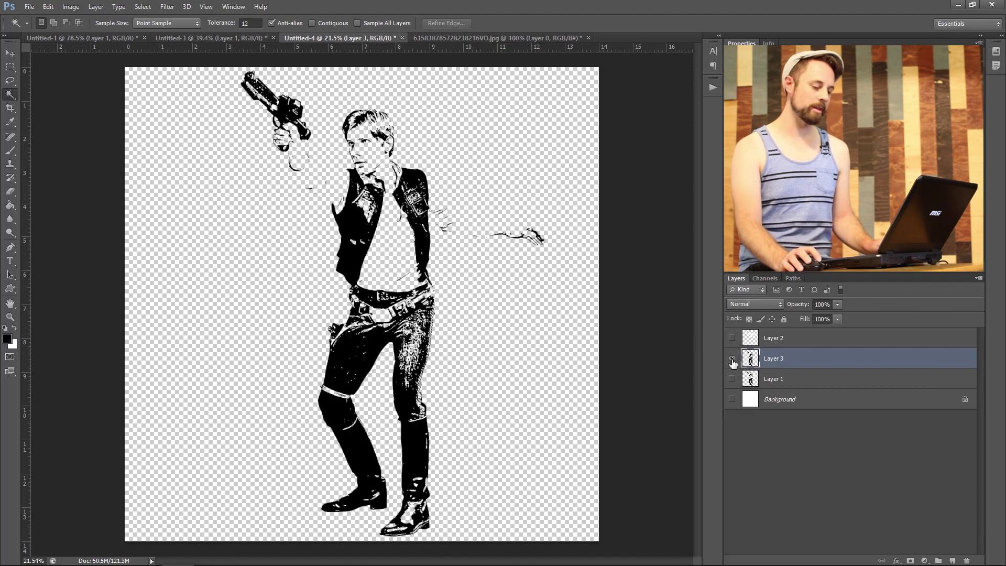
pyautogui.click(733, 358)
pyautogui.click(732, 338)
pyautogui.click(732, 358)
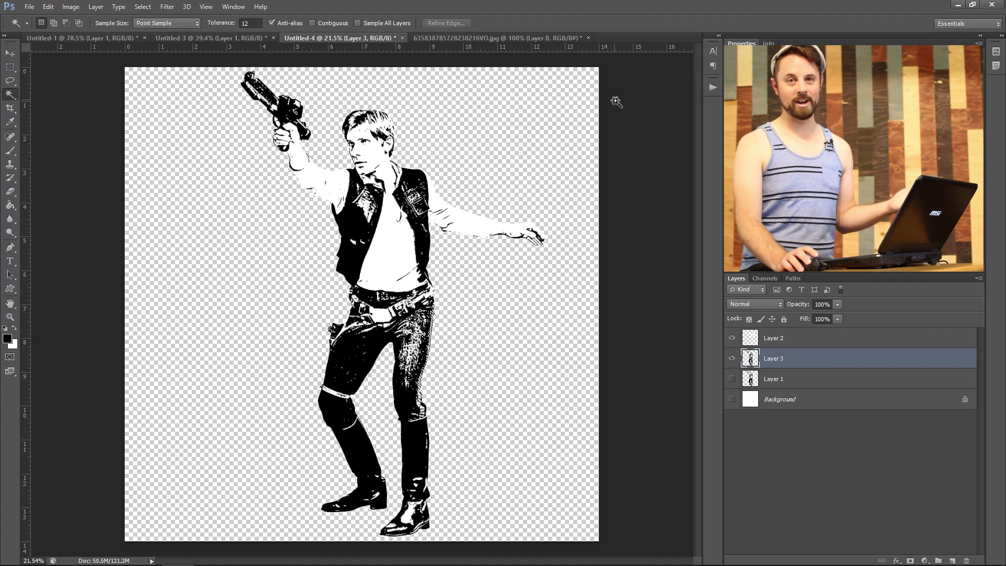
# - Compare the black and white T-shirt mockups, then return to the Han Solo artwork
pyautogui.click(84, 38)
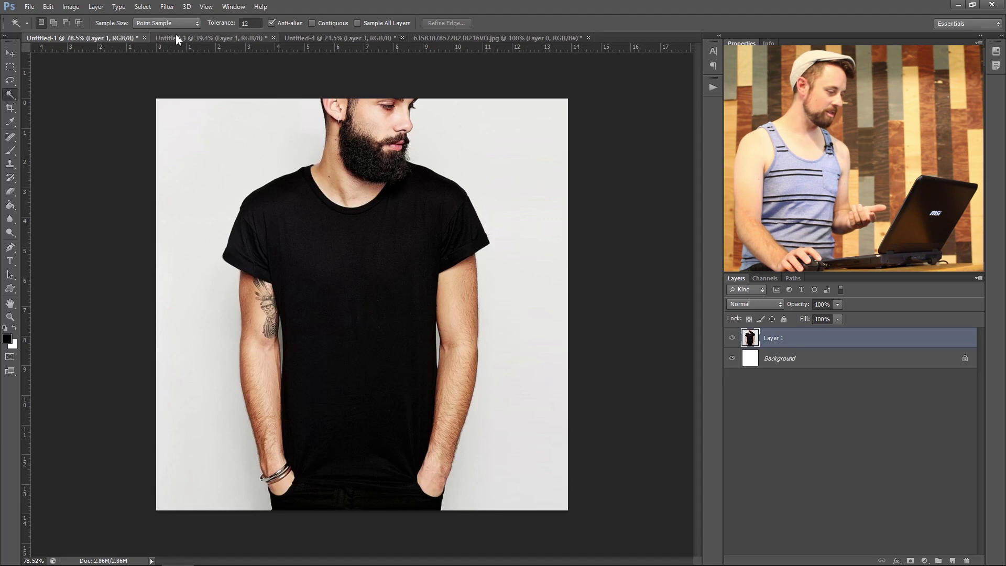
pyautogui.click(176, 36)
pyautogui.click(103, 38)
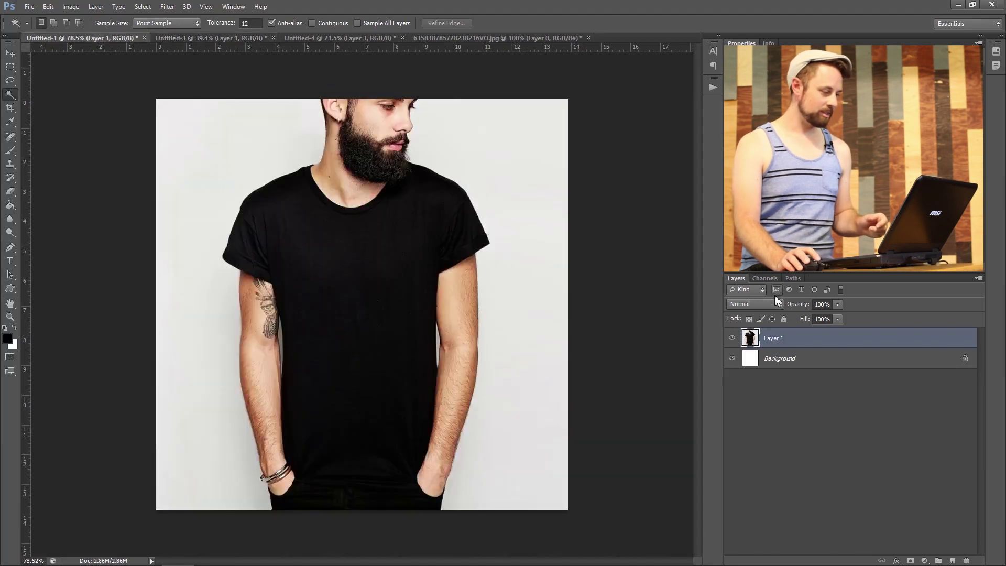
pyautogui.click(346, 38)
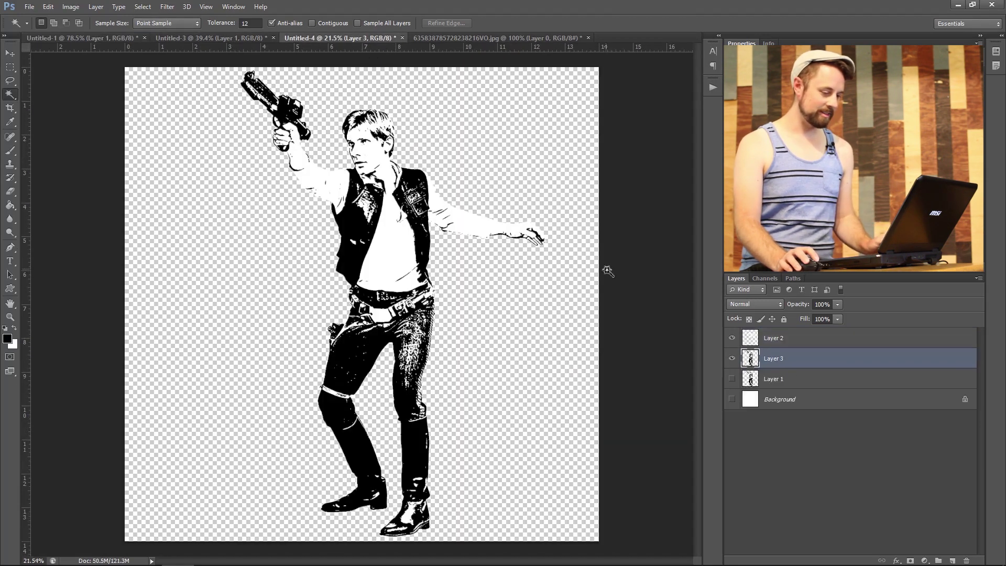
# - Hide the white-only Layer 2, select the black Layer 3, and switch to the Move tool
pyautogui.click(732, 338)
pyautogui.click(754, 340)
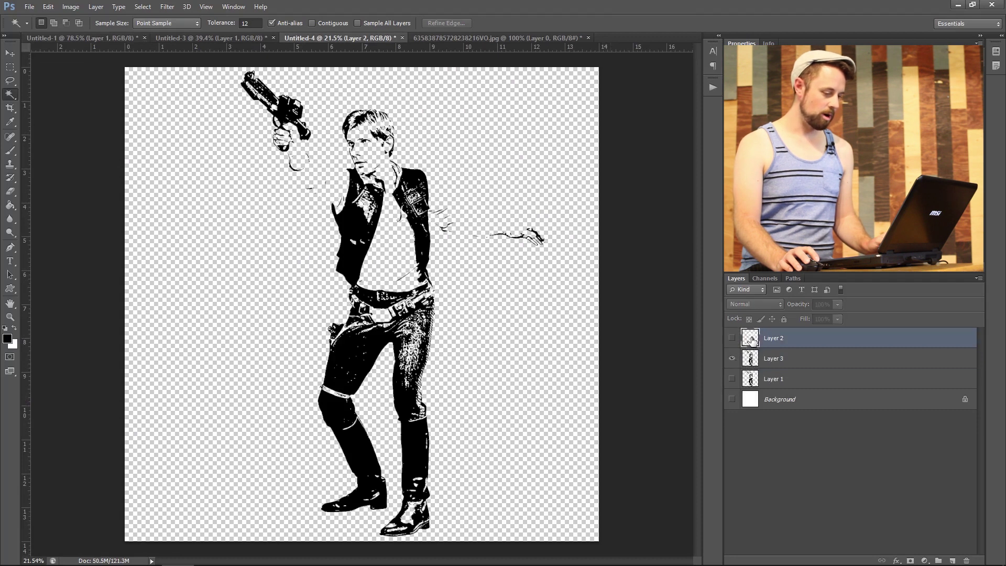
pyautogui.click(751, 359)
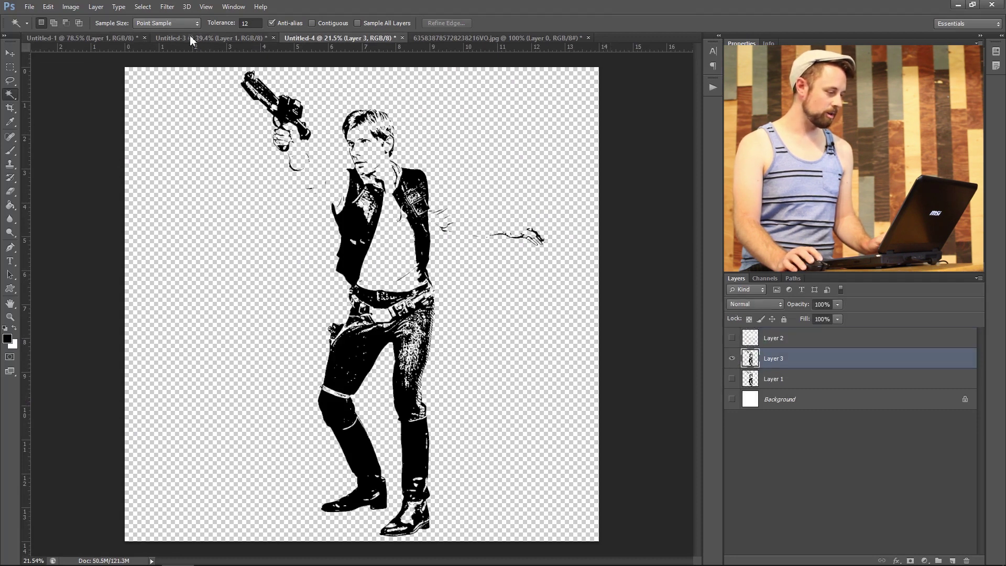
pyautogui.click(190, 38)
pyautogui.click(324, 38)
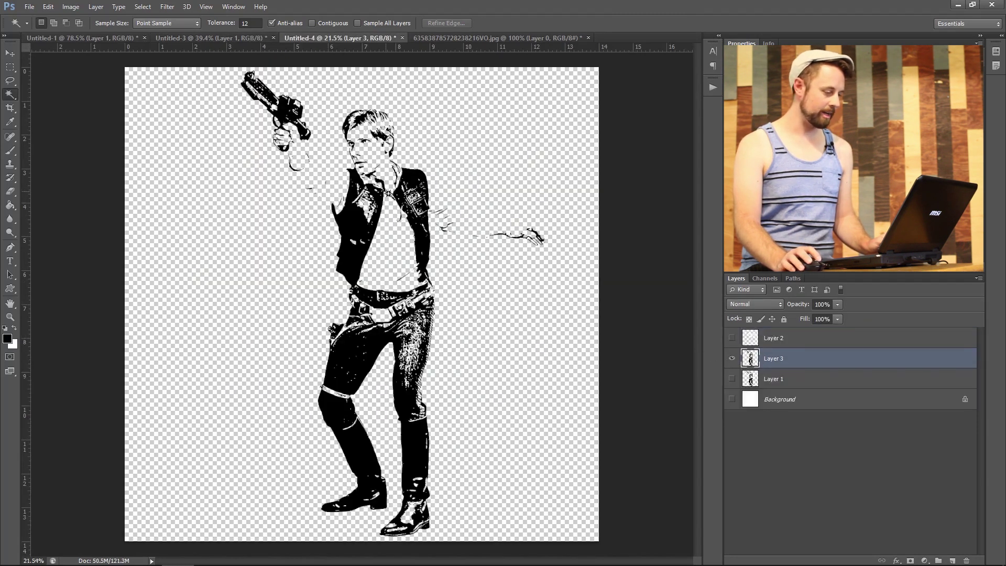
pyautogui.click(10, 53)
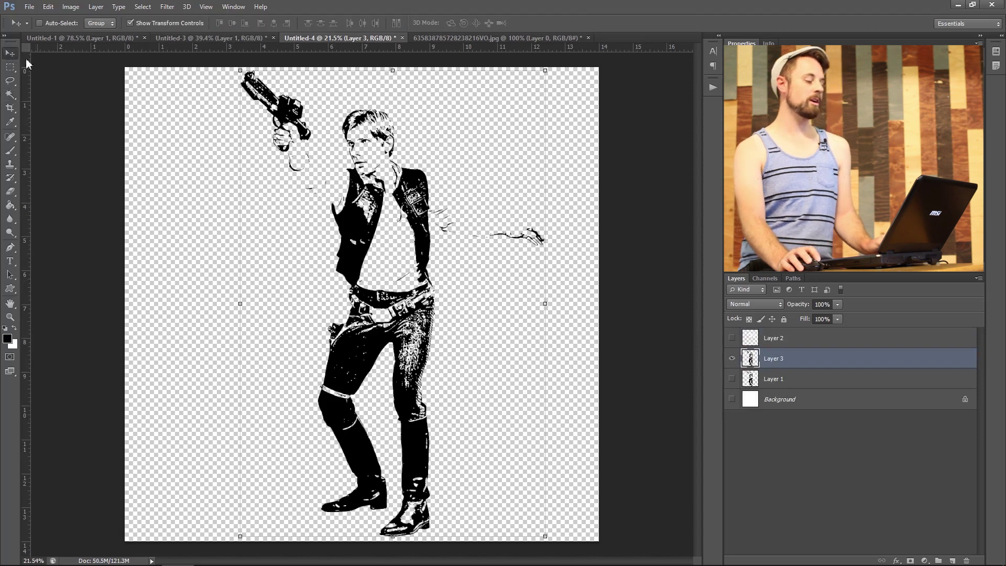
# - Drag the black artwork onto the white T-shirt mockup and scale it to about 21% on the chest
pyautogui.moveTo(351, 217); pyautogui.dragTo(398, 246)
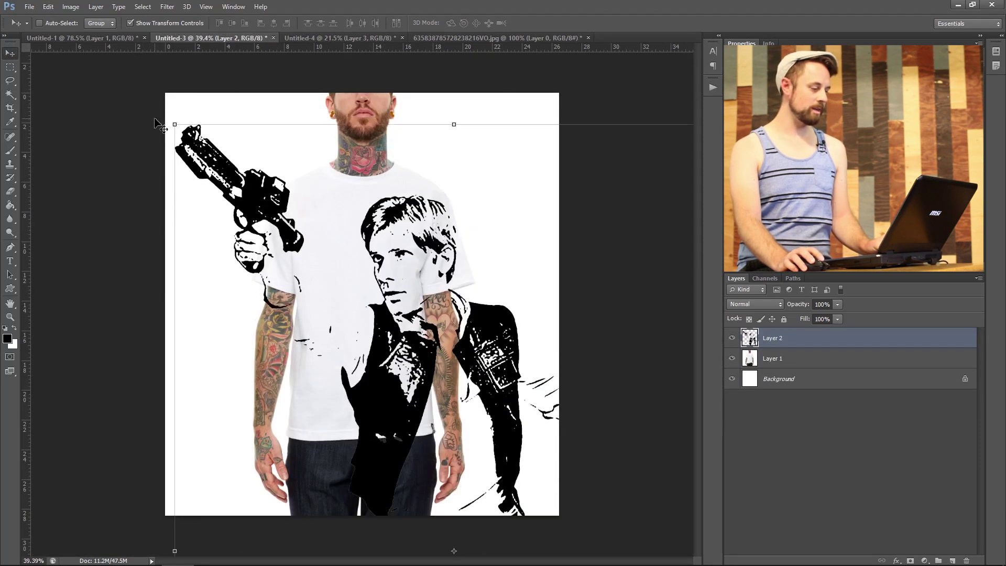
pyautogui.moveTo(174, 123); pyautogui.dragTo(341, 377)
pyautogui.moveTo(449, 400); pyautogui.dragTo(368, 159)
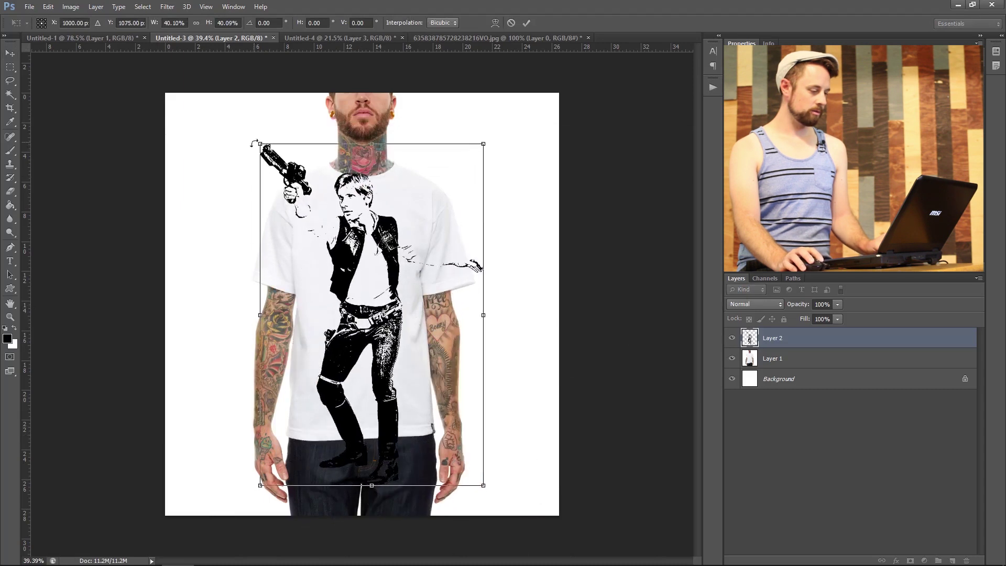
pyautogui.moveTo(260, 142); pyautogui.dragTo(299, 191)
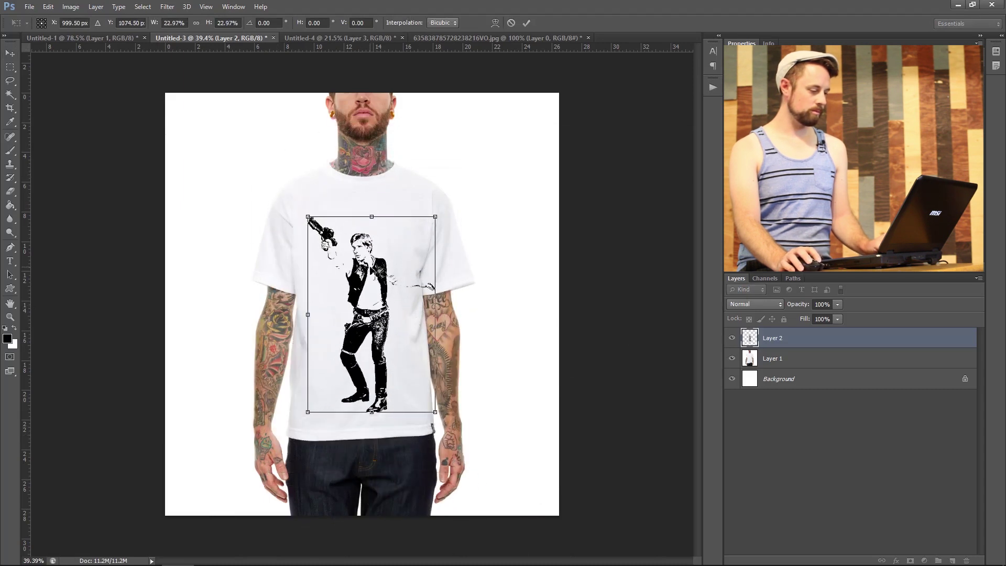
pyautogui.moveTo(356, 210); pyautogui.dragTo(365, 220)
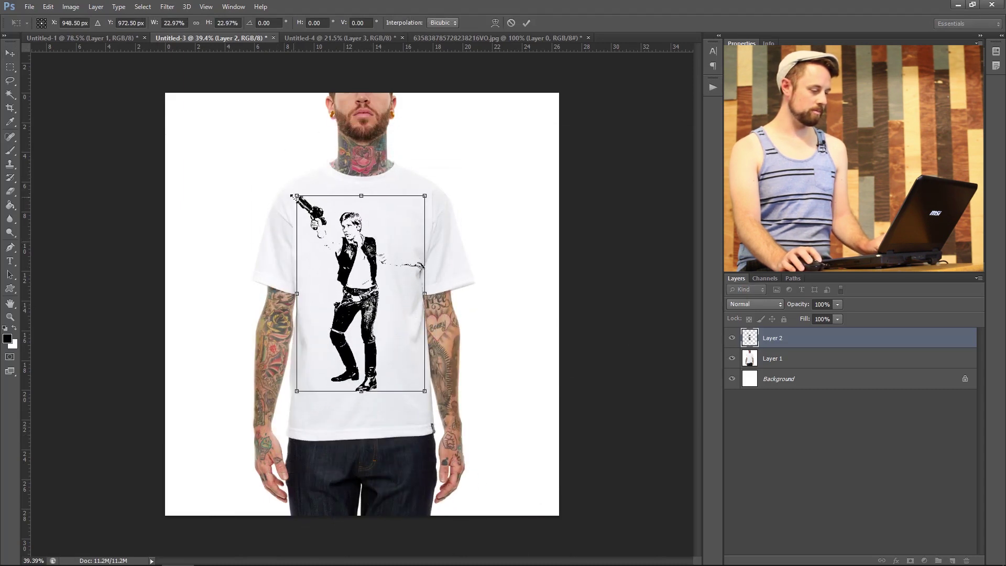
pyautogui.moveTo(295, 197); pyautogui.dragTo(300, 204)
pyautogui.press('Return')
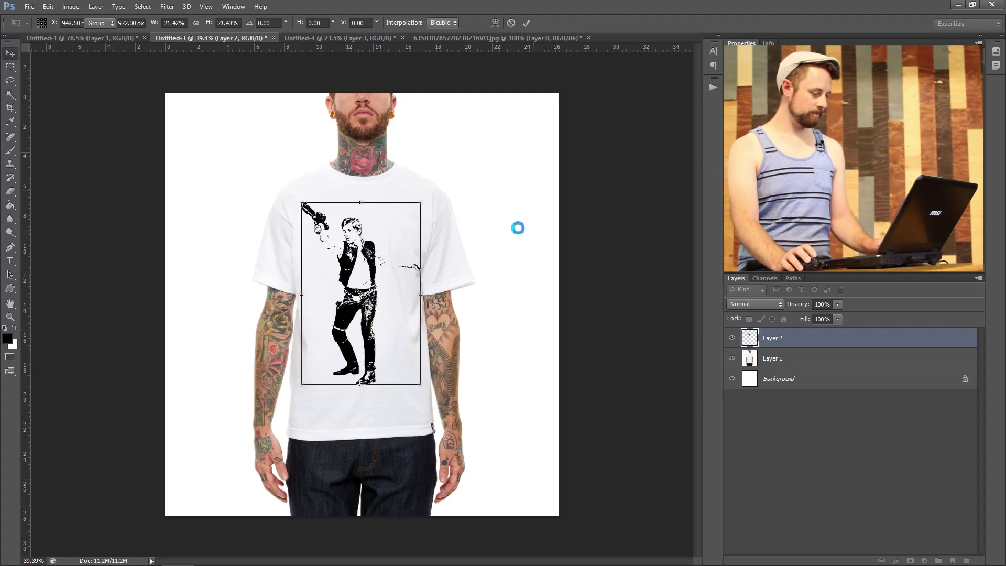
# - Zoom in to check the print detail, then zoom back out to the whole shirt
pyautogui.scroll(5, 373, 271)
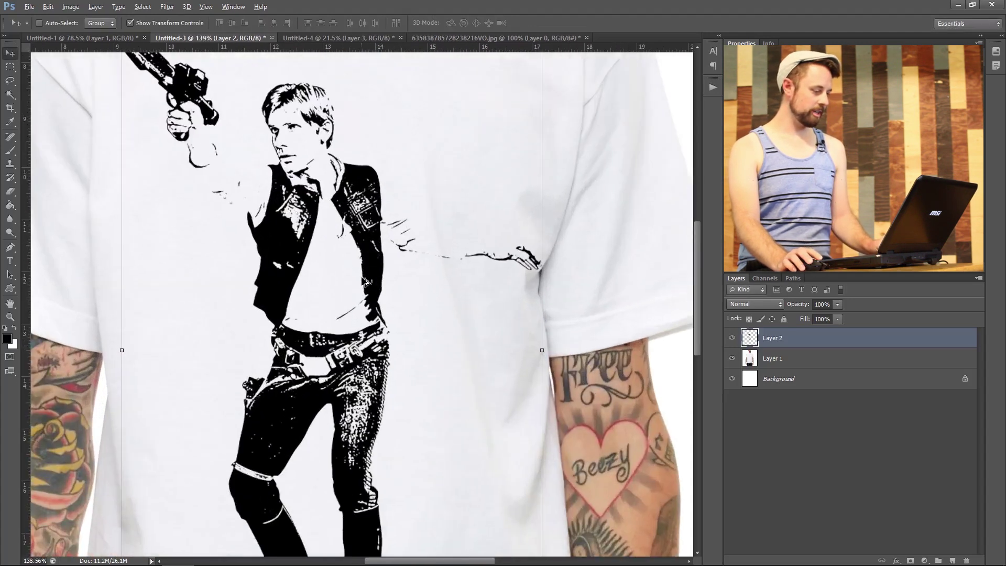
pyautogui.scroll(-3, 332, 277)
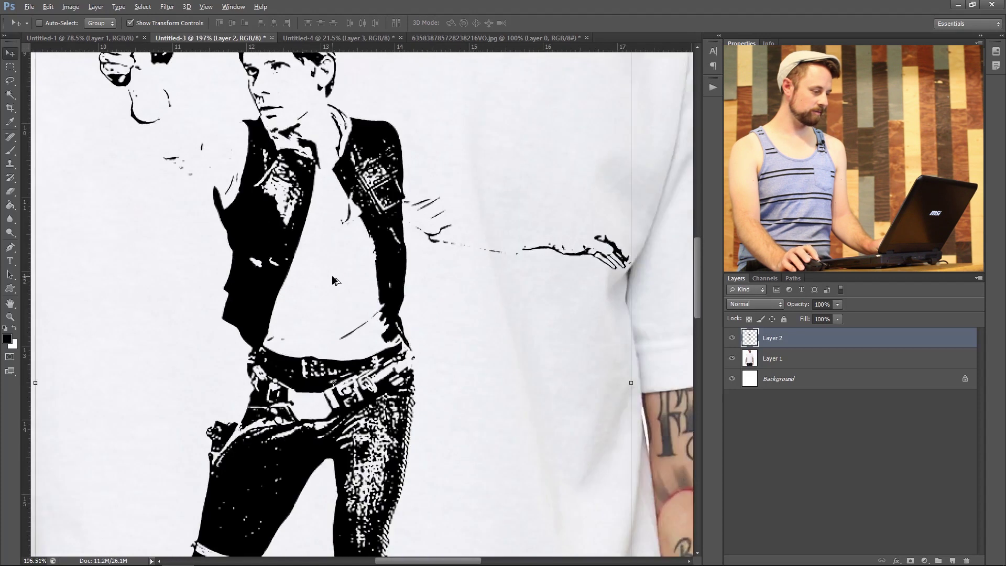
pyautogui.scroll(-4, 333, 278)
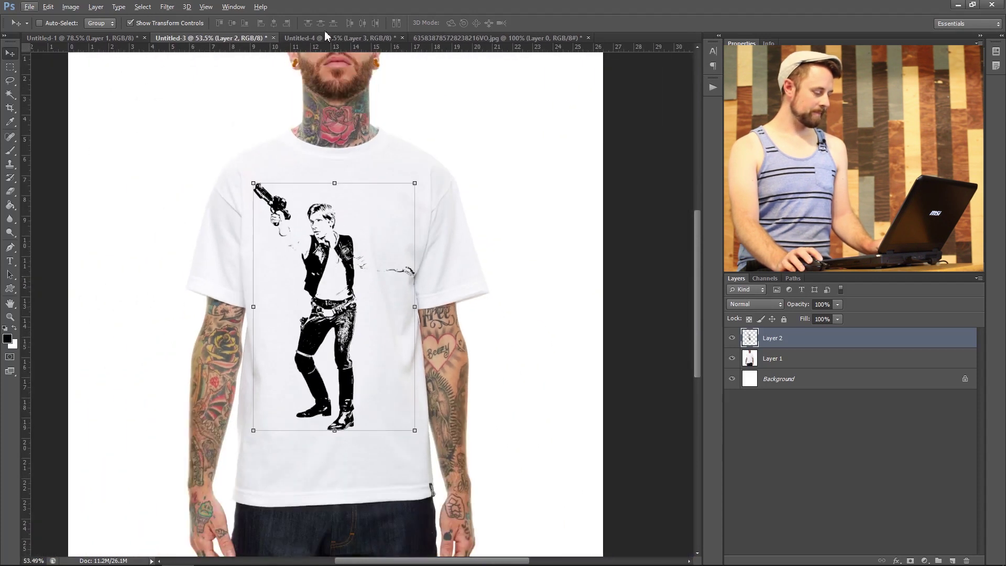
# - In Untitled-4, hide Layer 3, select the white Layer 2 figure and drag it into the black shirt document
pyautogui.click(328, 40)
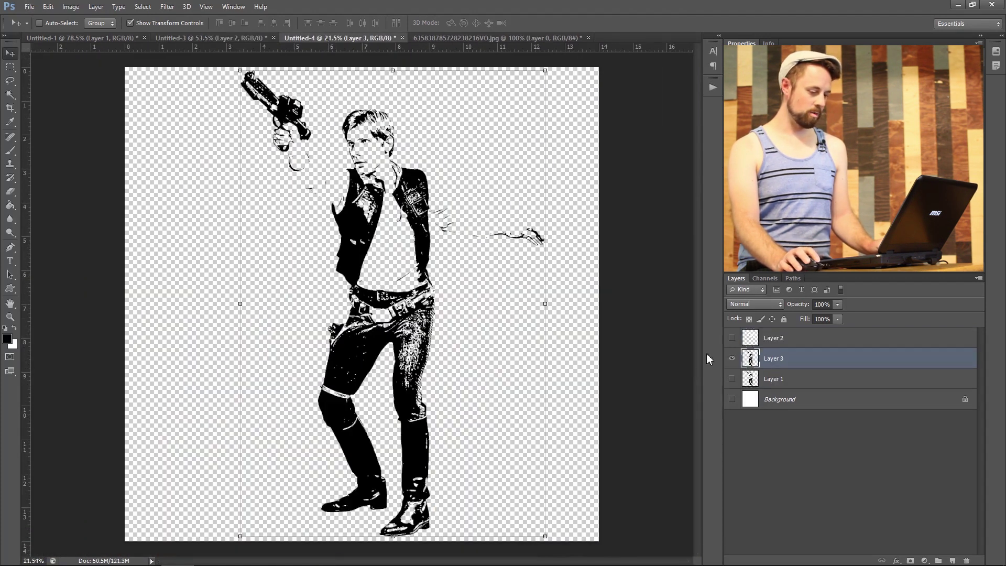
pyautogui.click(733, 360)
pyautogui.click(733, 338)
pyautogui.click(753, 341)
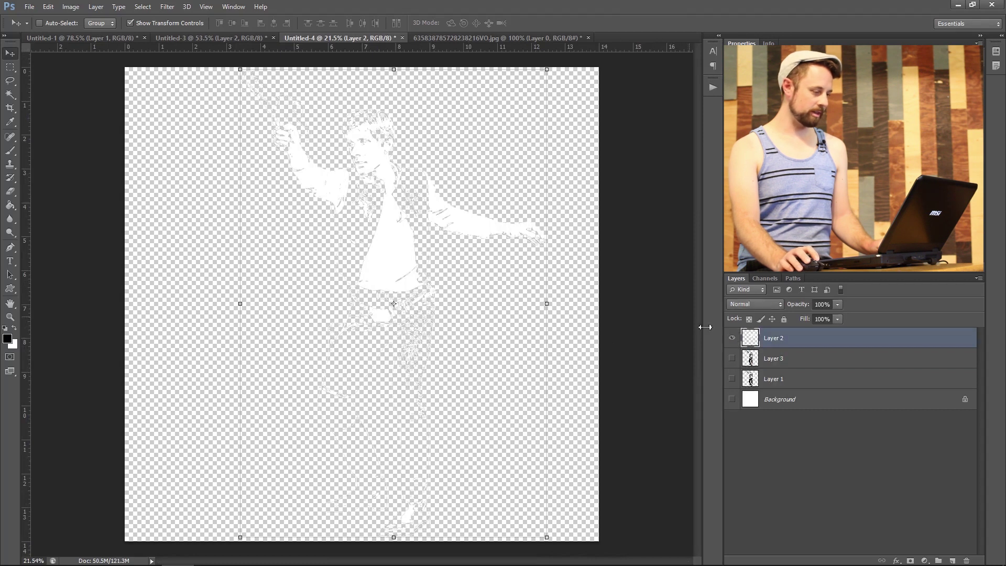
pyautogui.moveTo(371, 247); pyautogui.dragTo(337, 292)
pyautogui.moveTo(427, 129); pyautogui.dragTo(437, 264)
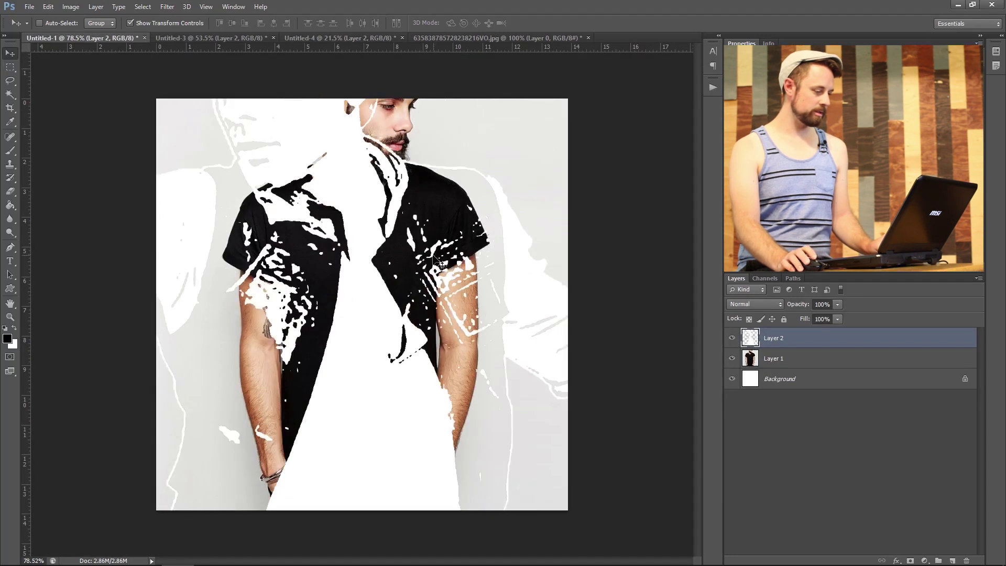
# - Scale the white figure down to about 11.8% and position it over the shirt's chest
pyautogui.scroll(-2, 387, 330)
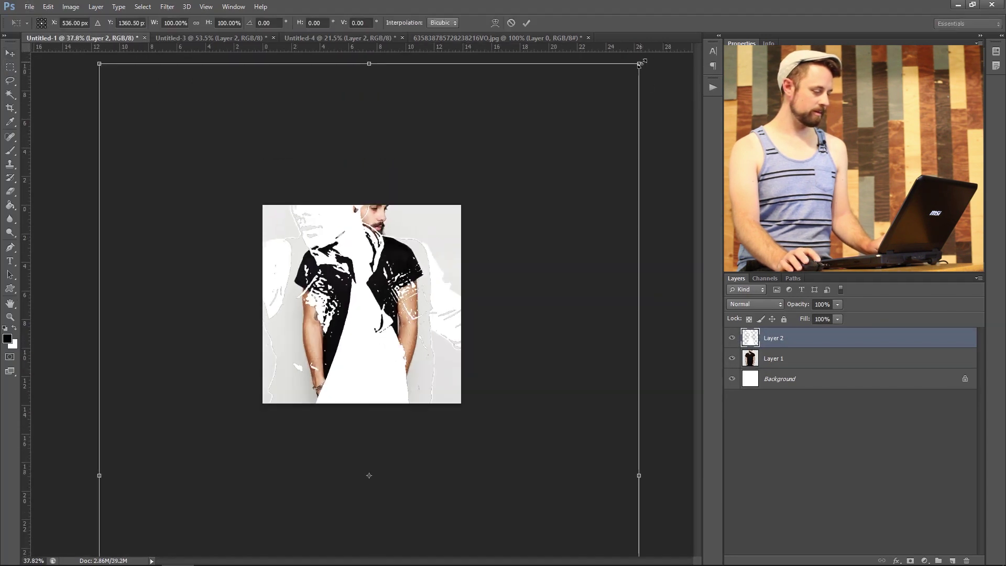
pyautogui.moveTo(638, 65); pyautogui.dragTo(356, 310)
pyautogui.moveTo(407, 396); pyautogui.dragTo(392, 276)
pyautogui.moveTo(374, 320); pyautogui.dragTo(360, 294)
pyautogui.moveTo(326, 262); pyautogui.dragTo(324, 258)
pyautogui.moveTo(391, 259); pyautogui.dragTo(391, 258)
pyautogui.press('Return')
# - Fit the mockup in the window and nudge the white figure slightly right and down
pyautogui.hotkey('ctrl', '0')
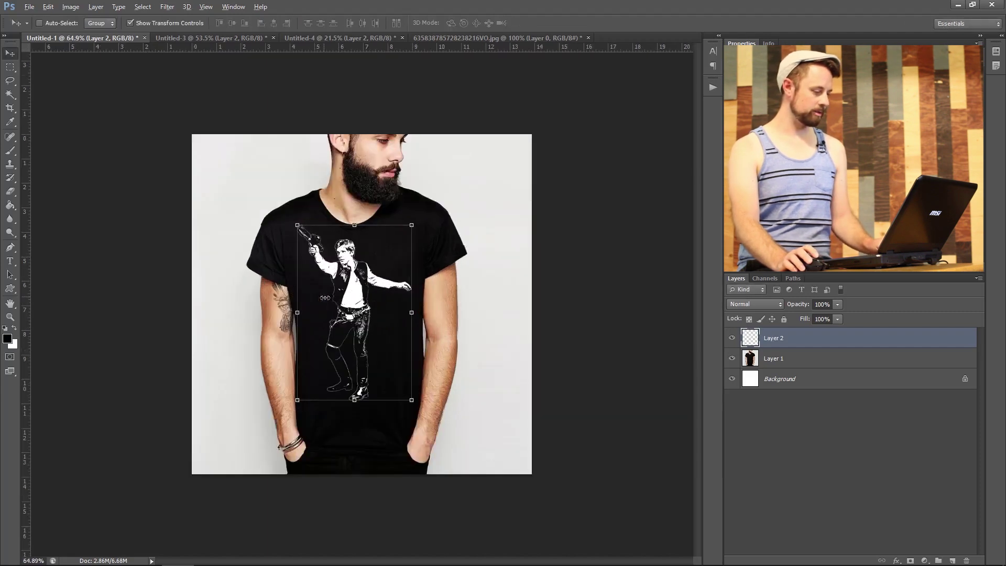
pyautogui.moveTo(357, 265); pyautogui.dragTo(361, 270)
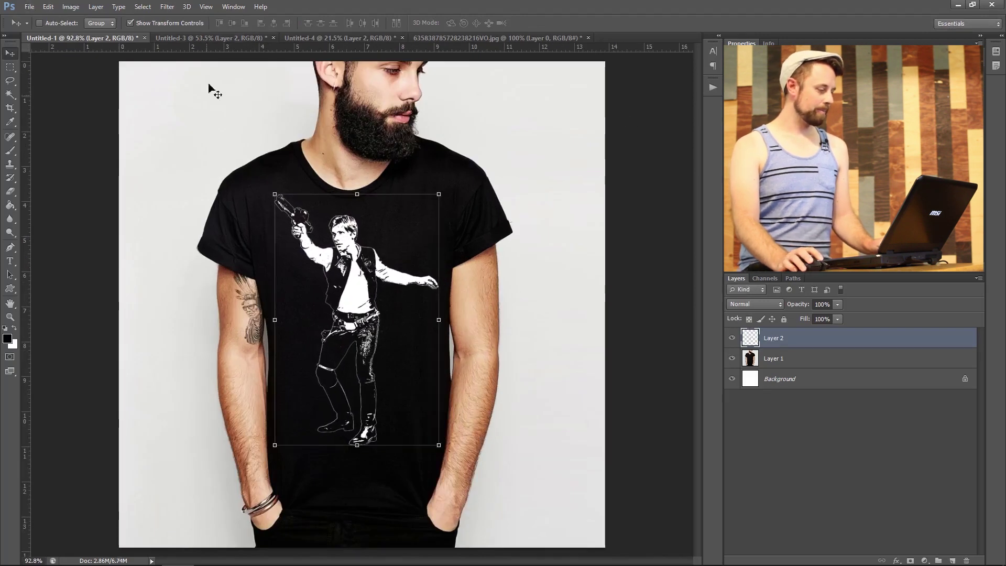
pyautogui.click(129, 23)
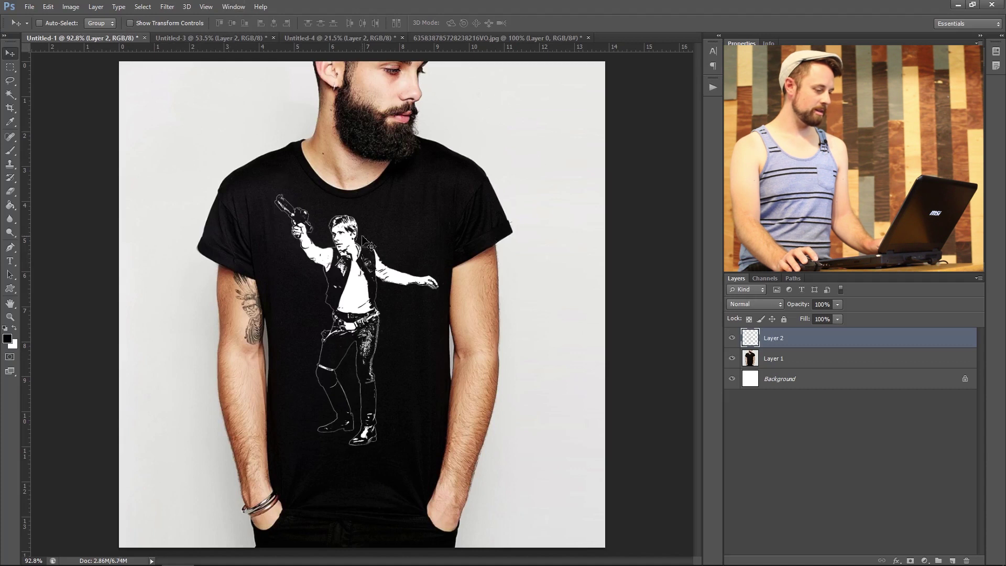
pyautogui.click(131, 23)
# - In Untitled-4, show and select the black Layer 3 figure, hide Layer 2, and drag it into Untitled-1
pyautogui.click(366, 39)
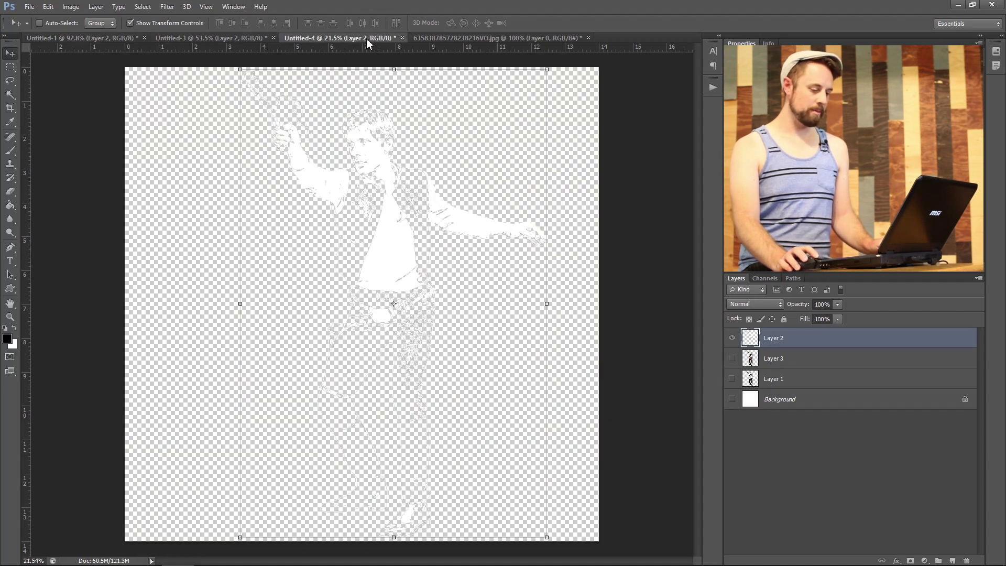
pyautogui.click(732, 358)
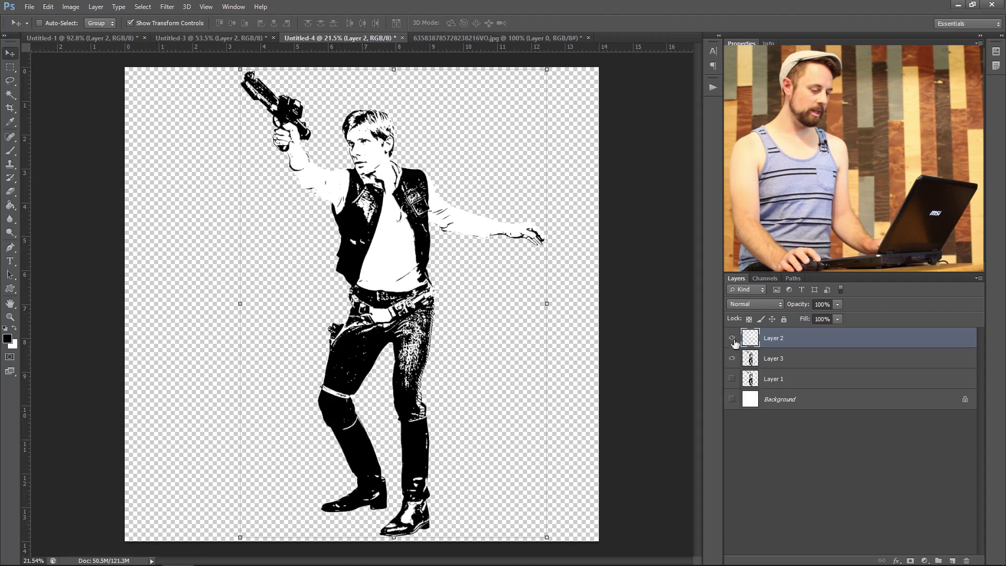
pyautogui.click(732, 338)
pyautogui.click(765, 358)
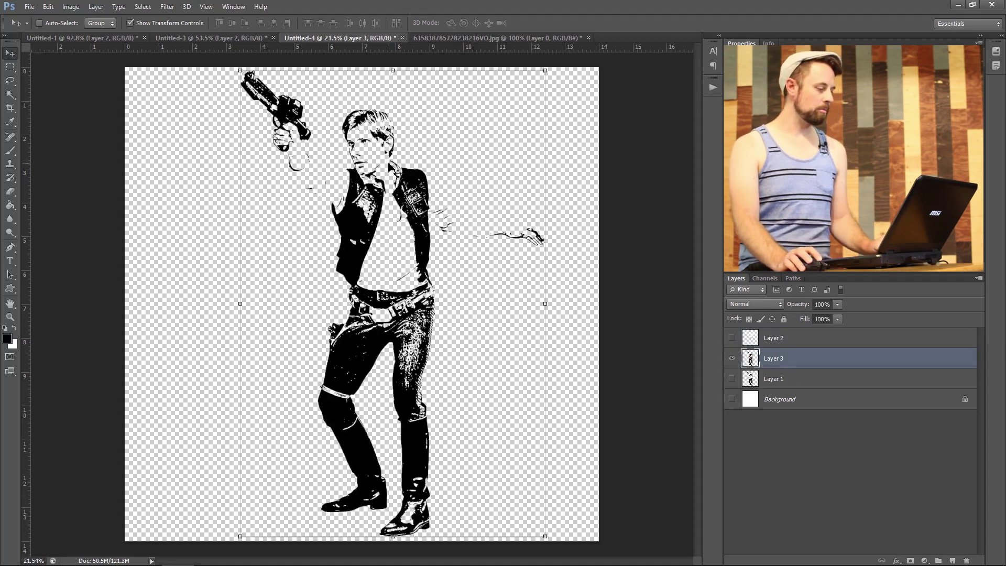
pyautogui.moveTo(373, 157); pyautogui.dragTo(364, 233)
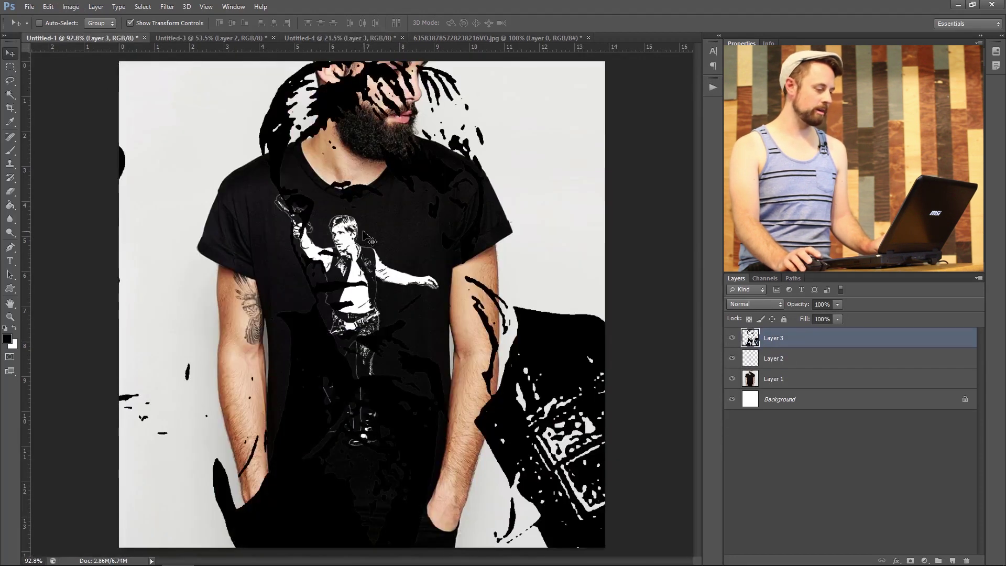
# - Scale the black figure down to about 14.5% and position it over the shirt's chest
pyautogui.scroll(-4, 277, 280)
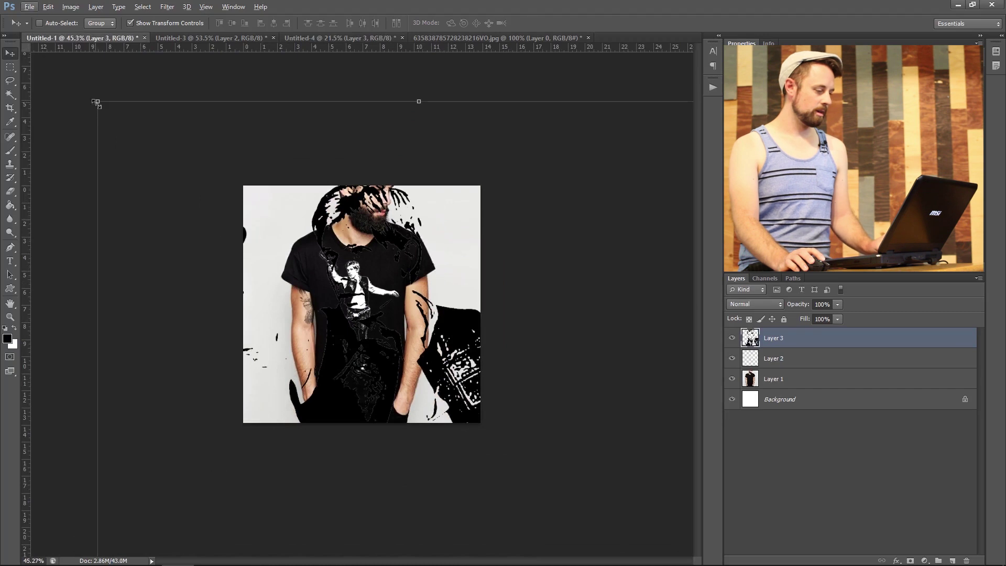
pyautogui.moveTo(96, 103); pyautogui.dragTo(310, 425)
pyautogui.moveTo(346, 475); pyautogui.dragTo(303, 235)
pyautogui.moveTo(264, 187); pyautogui.dragTo(310, 255)
pyautogui.moveTo(371, 321); pyautogui.dragTo(360, 304)
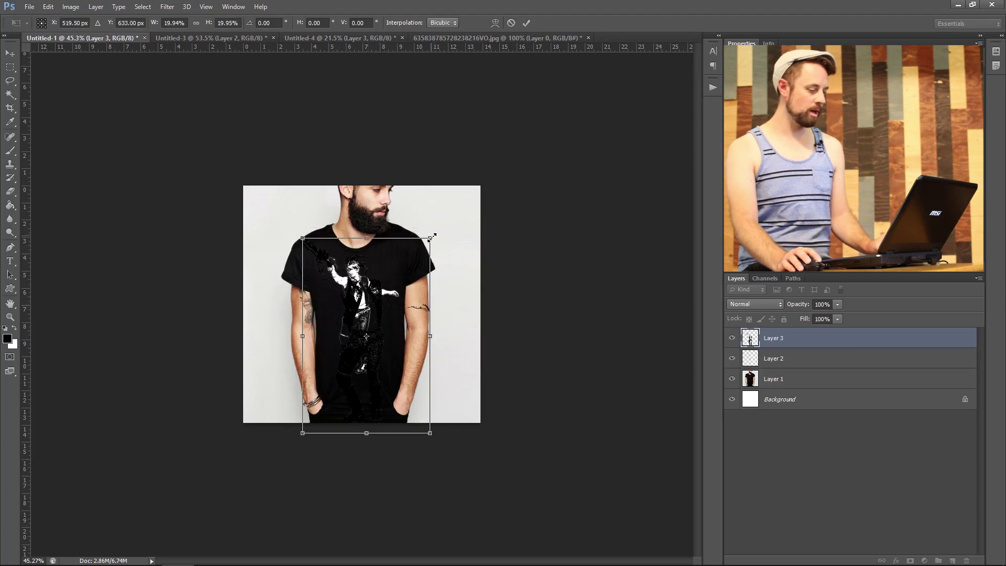
pyautogui.moveTo(432, 237); pyautogui.dragTo(419, 253)
pyautogui.moveTo(385, 302); pyautogui.dragTo(380, 283)
pyautogui.press('Return')
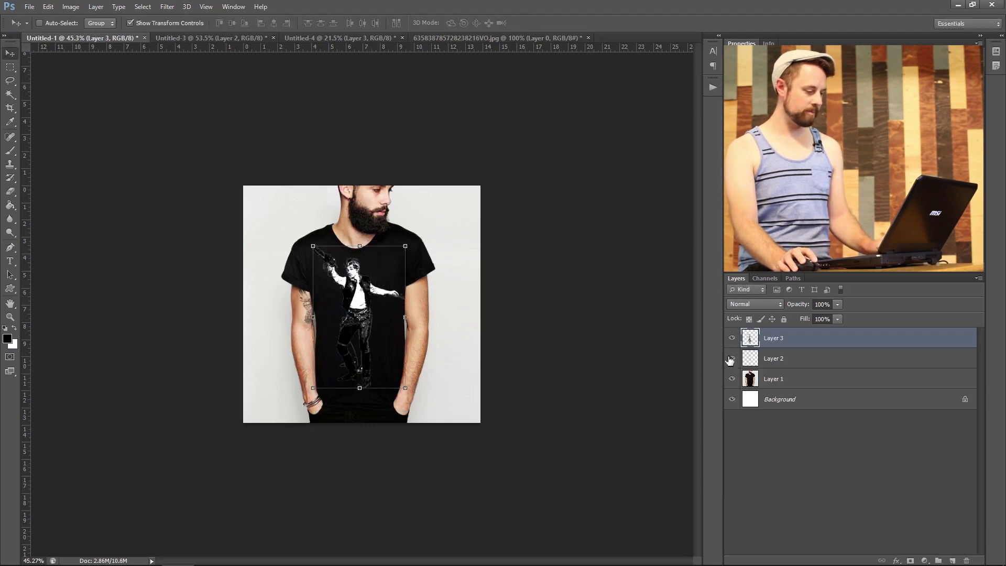
# - Hide the earlier white Layer 2 figure on the black shirt
pyautogui.click(732, 358)
pyautogui.scroll(4, 363, 321)
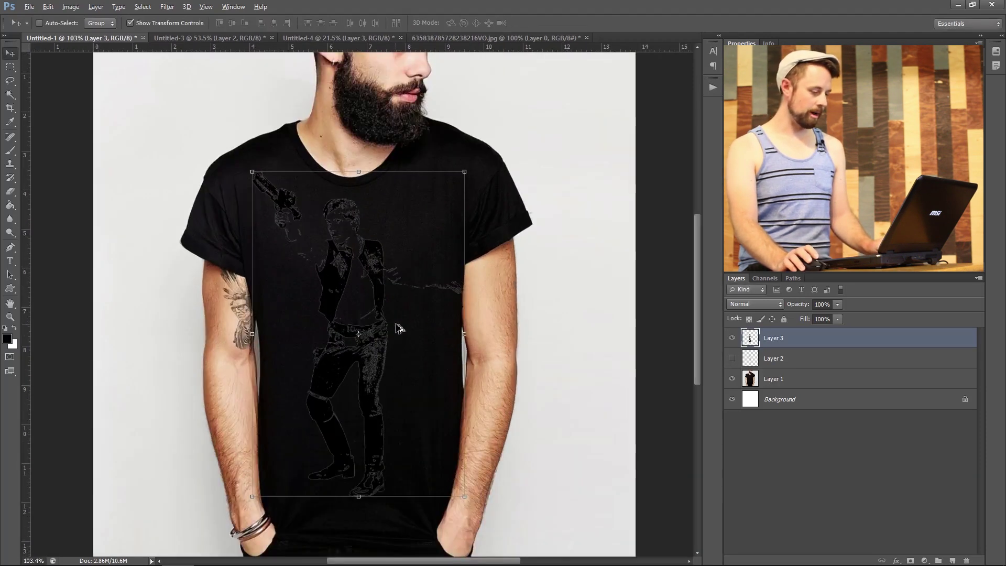
pyautogui.scroll(-1, 460, 292)
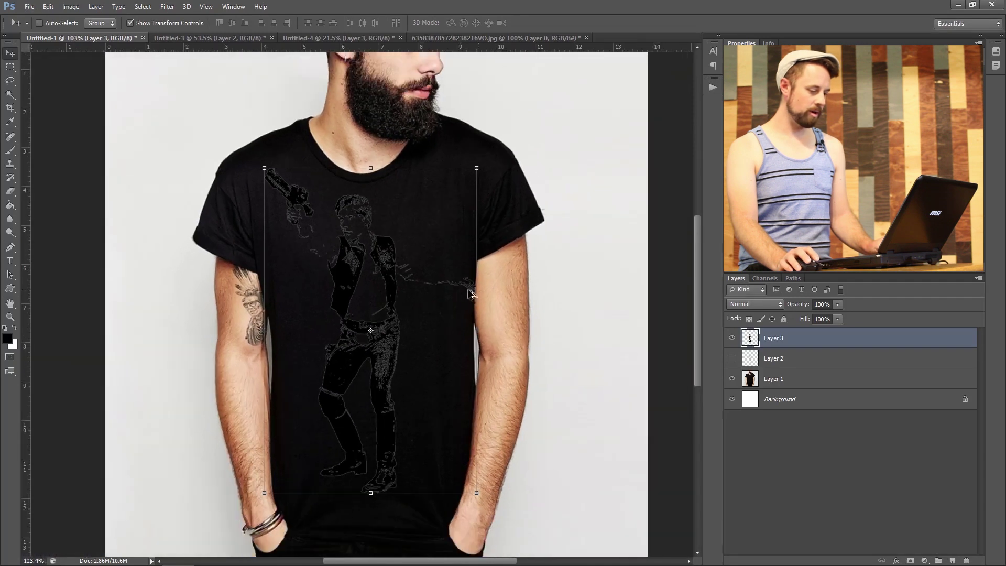
# - Give Layer 3 a Color Overlay of ffffff, then nudge the figure slightly left on the shirt
pyautogui.doubleClick(754, 339)
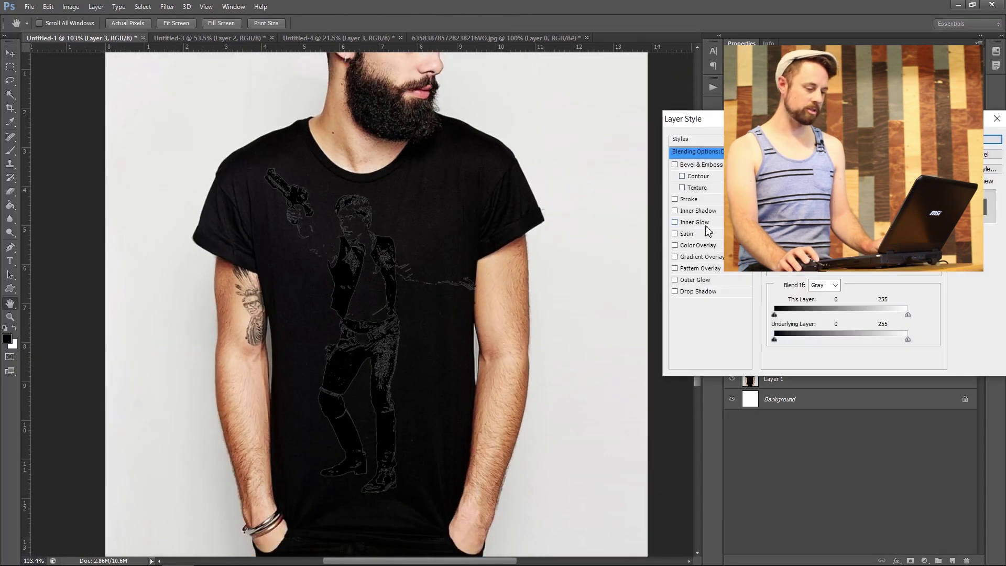
pyautogui.click(702, 246)
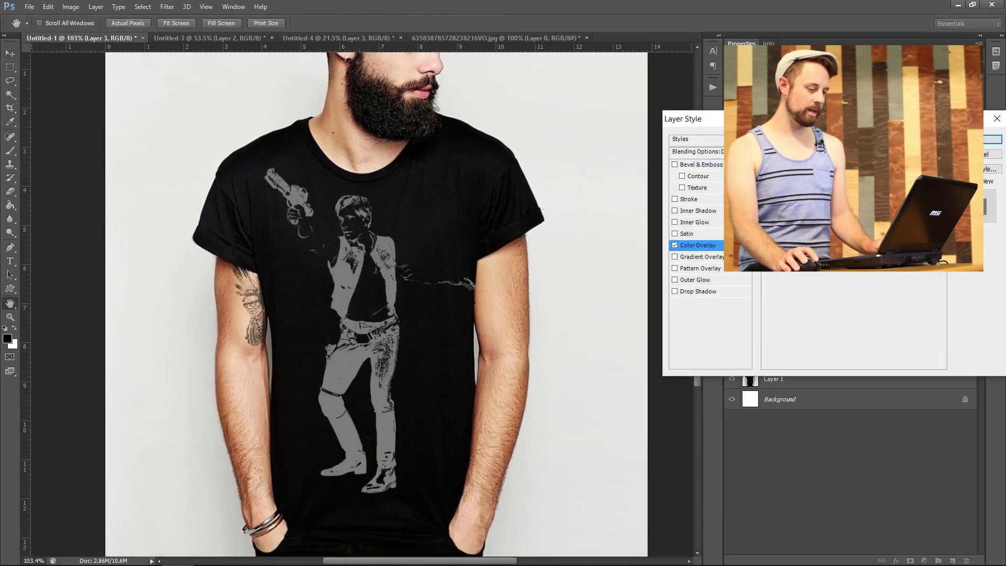
pyautogui.click(891, 157)
pyautogui.write('ffffff')
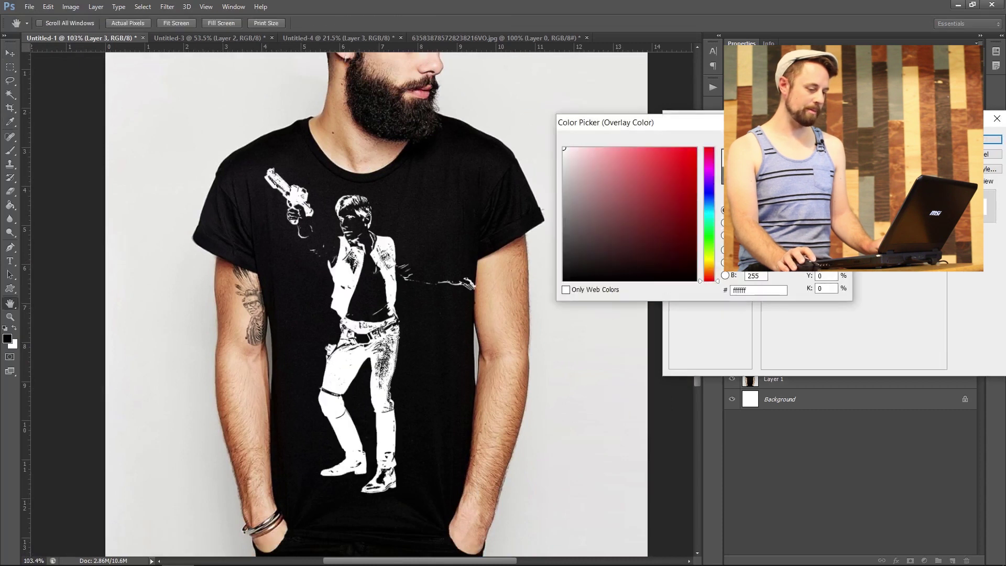
pyautogui.press('Return')
pyautogui.press('Return')
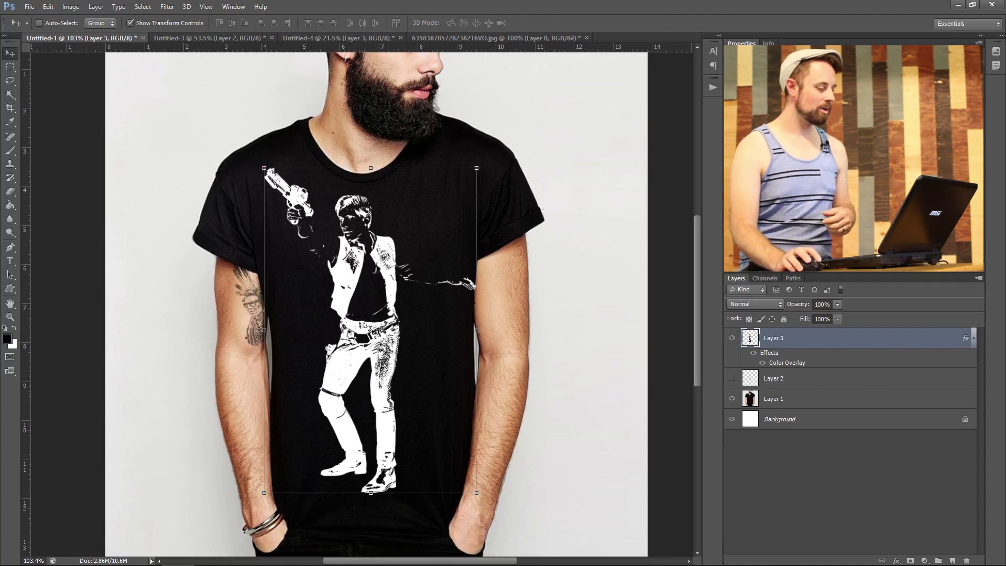
pyautogui.moveTo(404, 262); pyautogui.dragTo(399, 262)
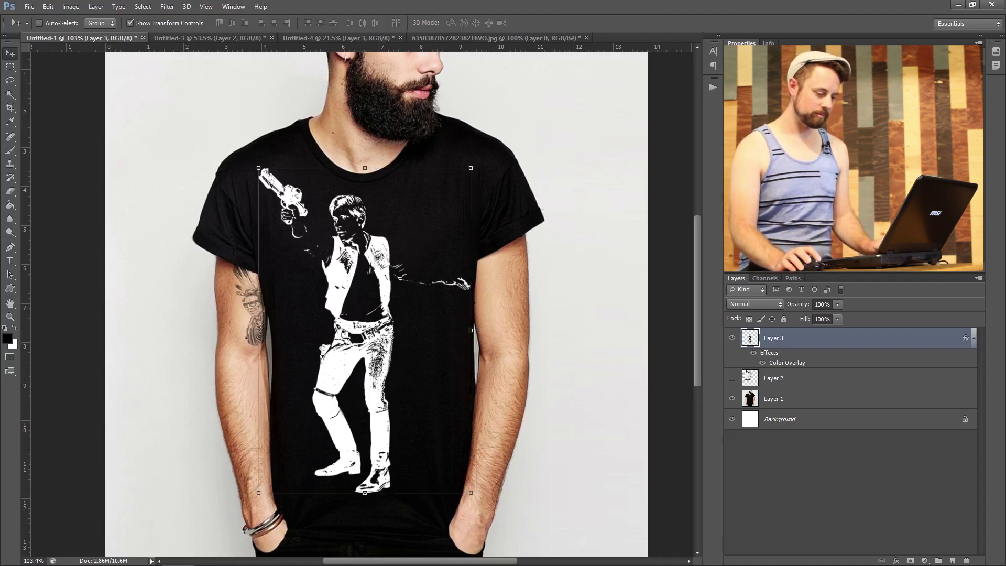
# - Hide the overlaid Layer 3 and show the original white Layer 2 figure instead
pyautogui.click(732, 340)
pyautogui.click(732, 378)
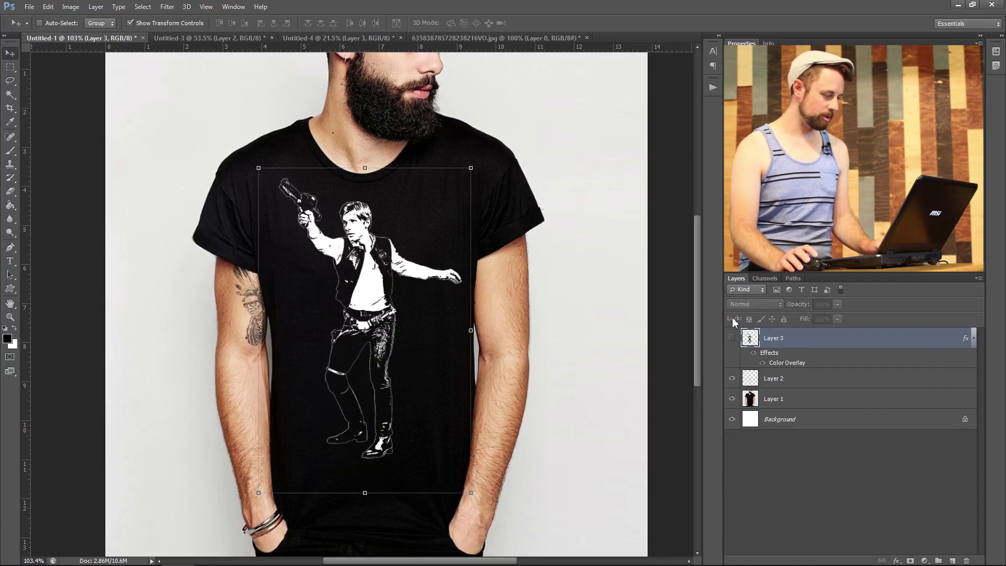